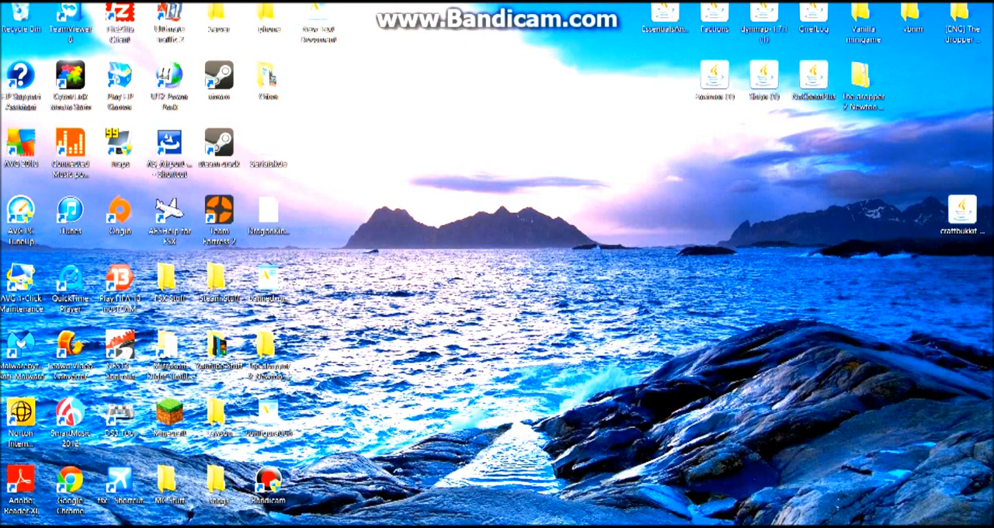
drag(662, 189, 536, 252)
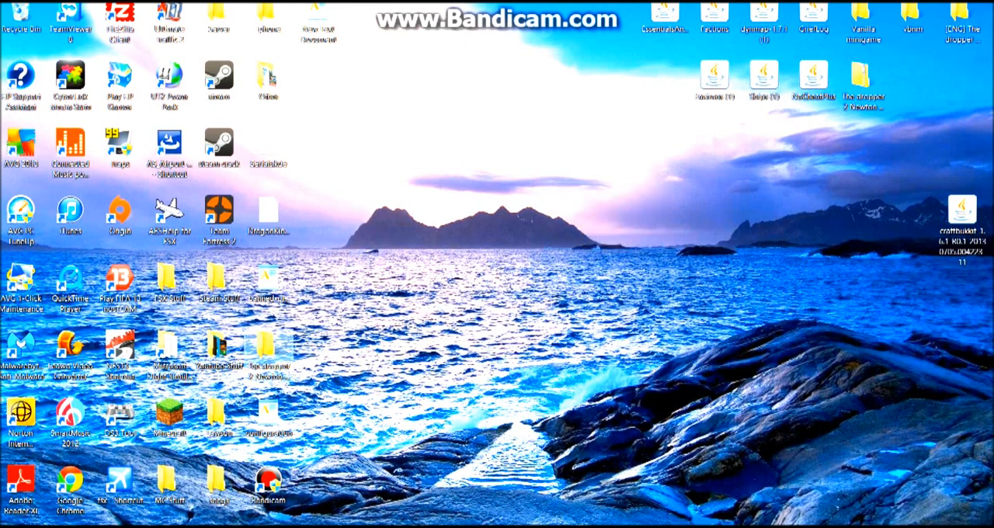
Switch to Google Chrome and search Google for "bukkit server".
mouse_move(76, 527)
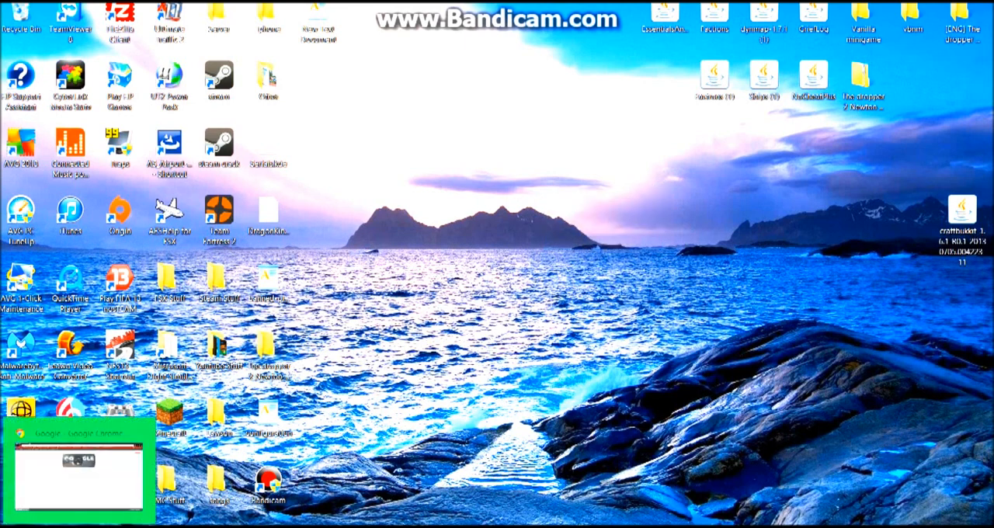
click(76, 526)
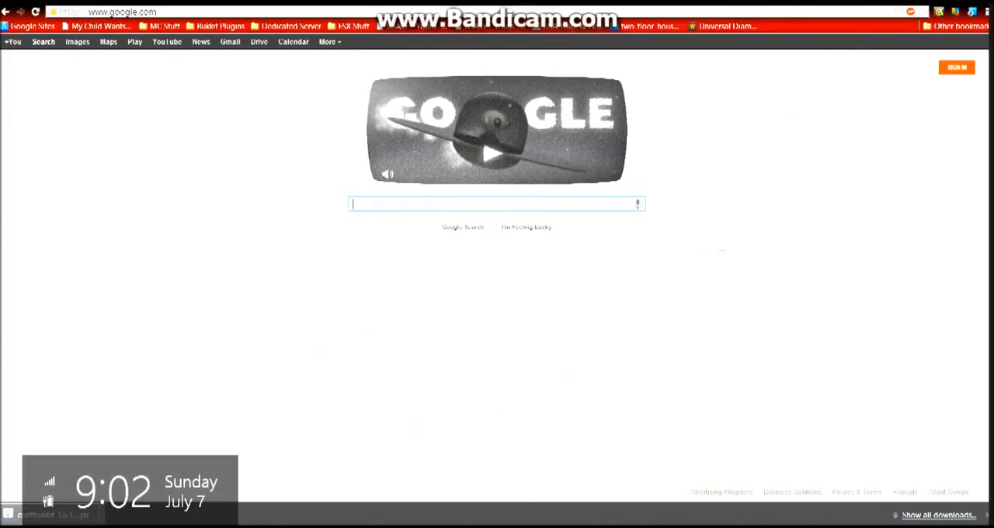
click(988, 516)
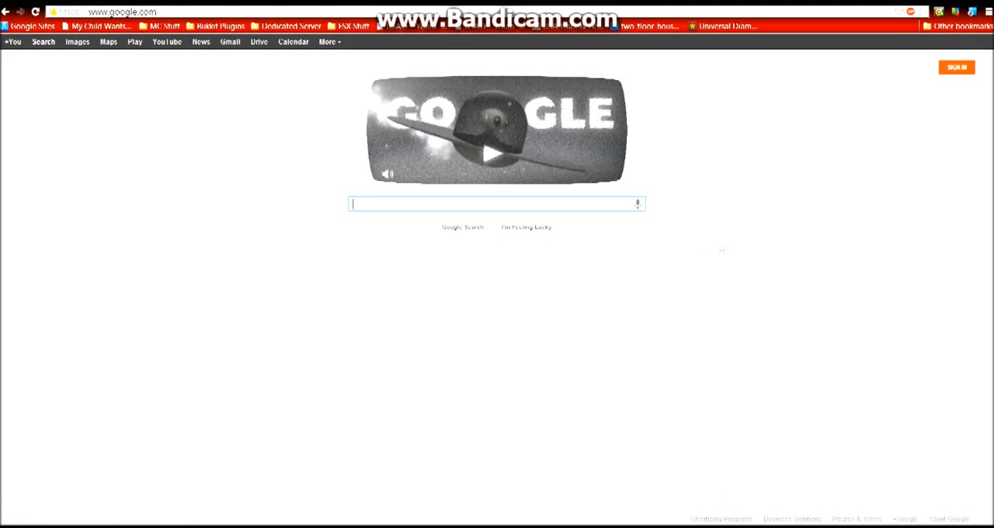
text(bu)
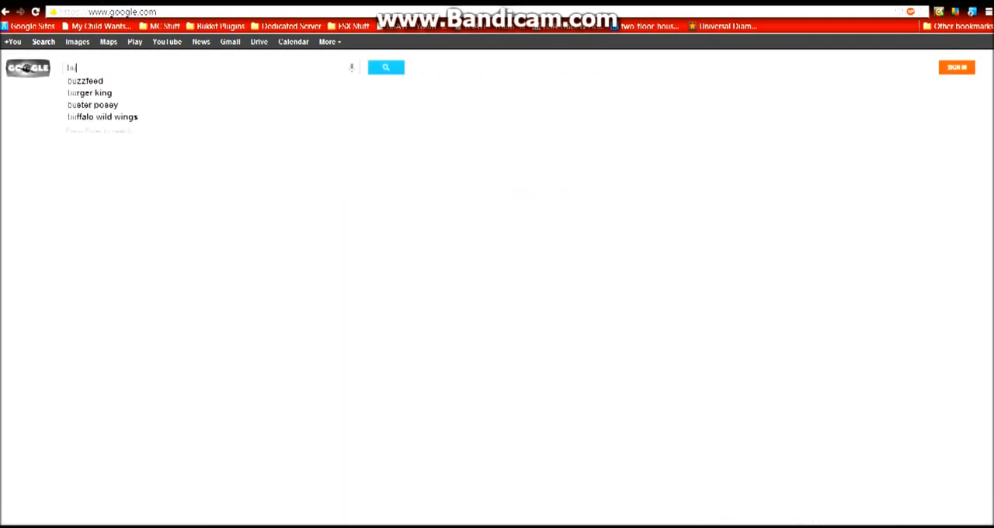
text(kkit serer)
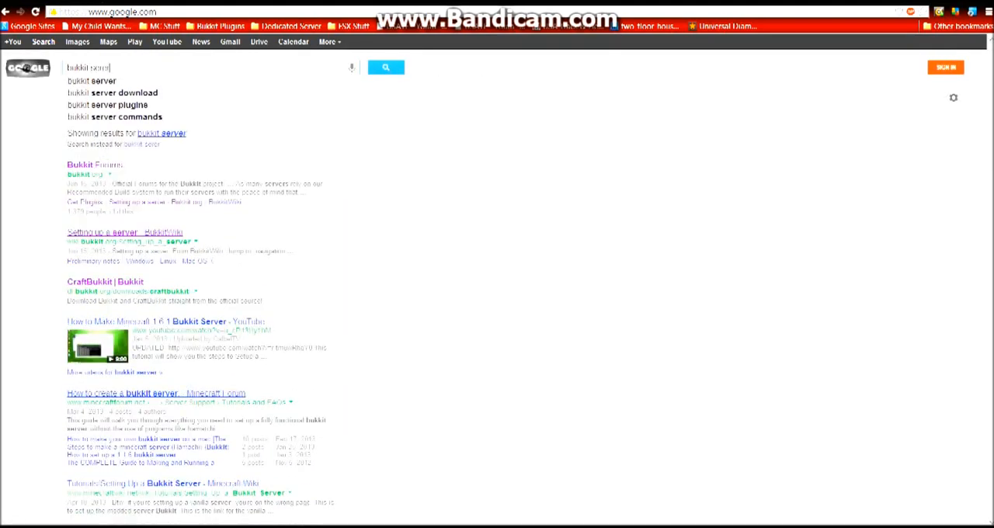
key(BackSpace)
key(BackSpace)
text(ver)
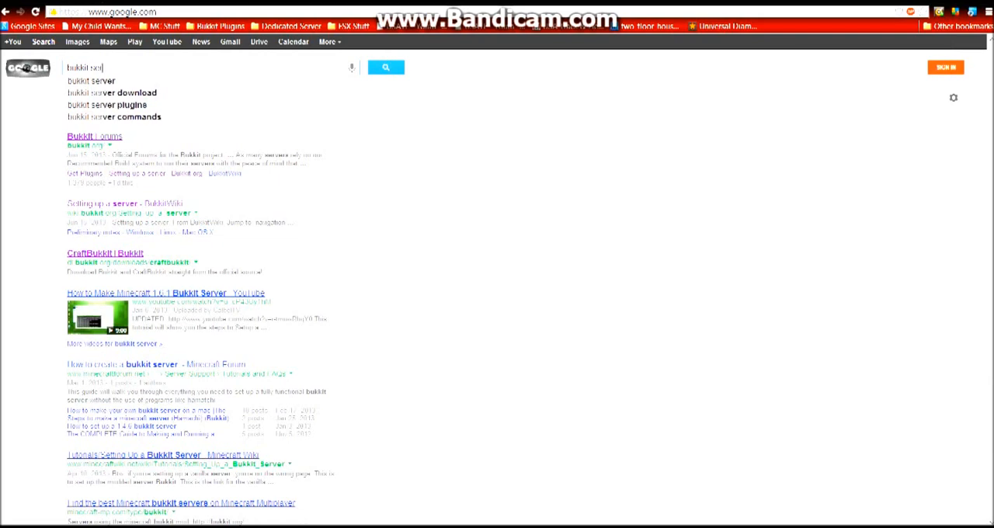
key(Return)
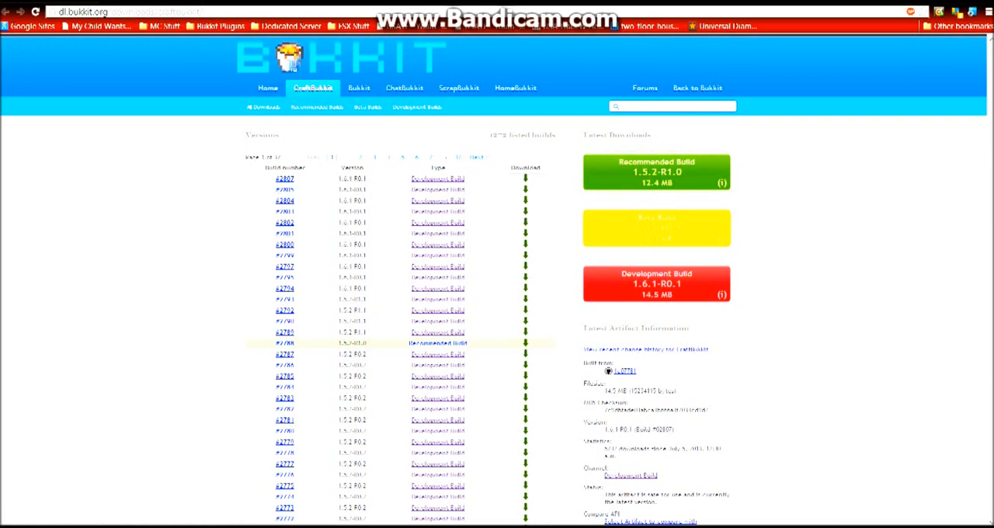
Start downloading the 1.6.1-R0.1 CraftBukkit development build #2807, and discard the downloaded file.
click(526, 179)
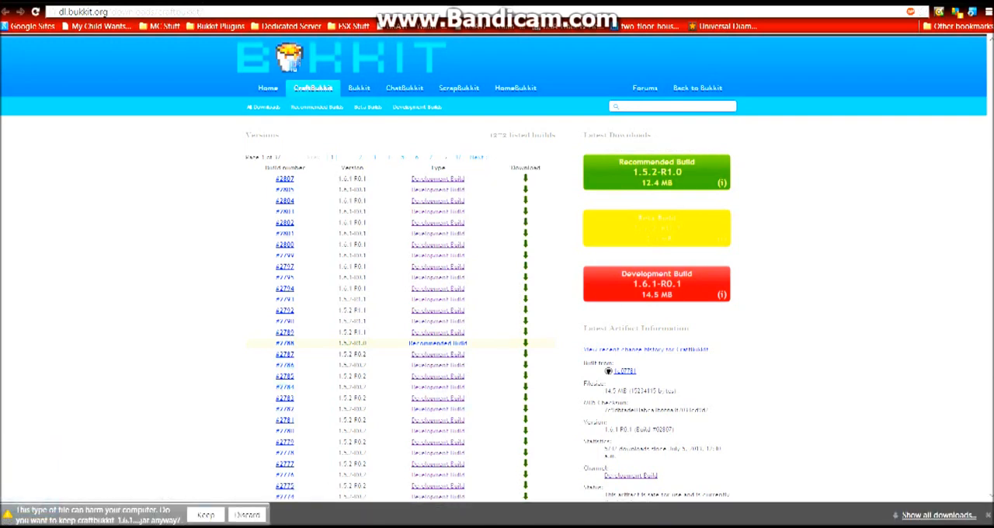
click(247, 515)
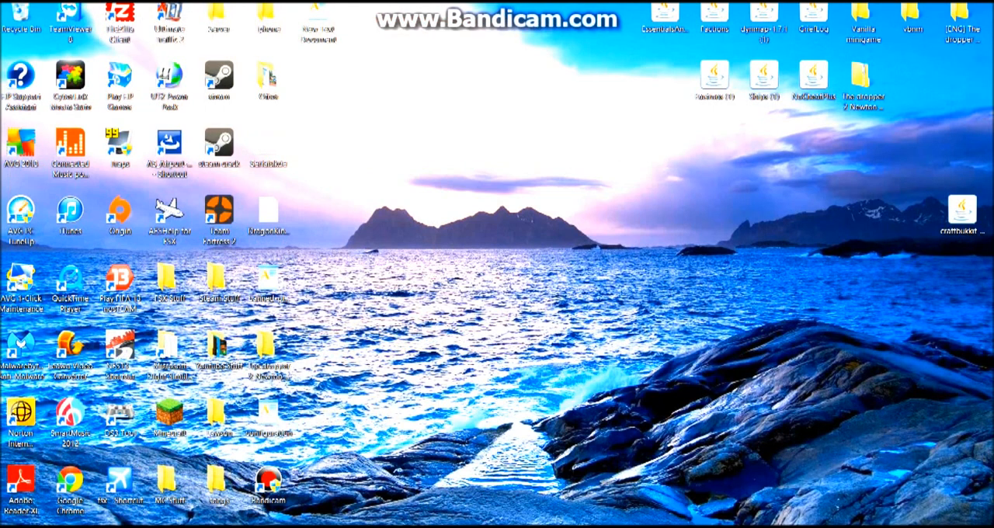
Shift the CraftBukkit jar on the desktop and create a desktop folder named "Bukkit Server 1.6.1" near it.
drag(961, 209, 863, 209)
right_click(760, 277)
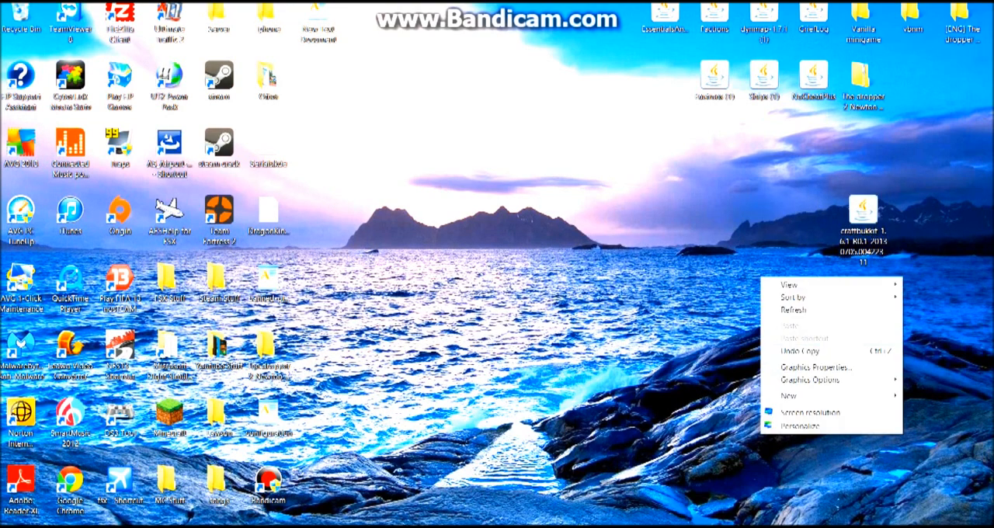
click(785, 395)
click(633, 242)
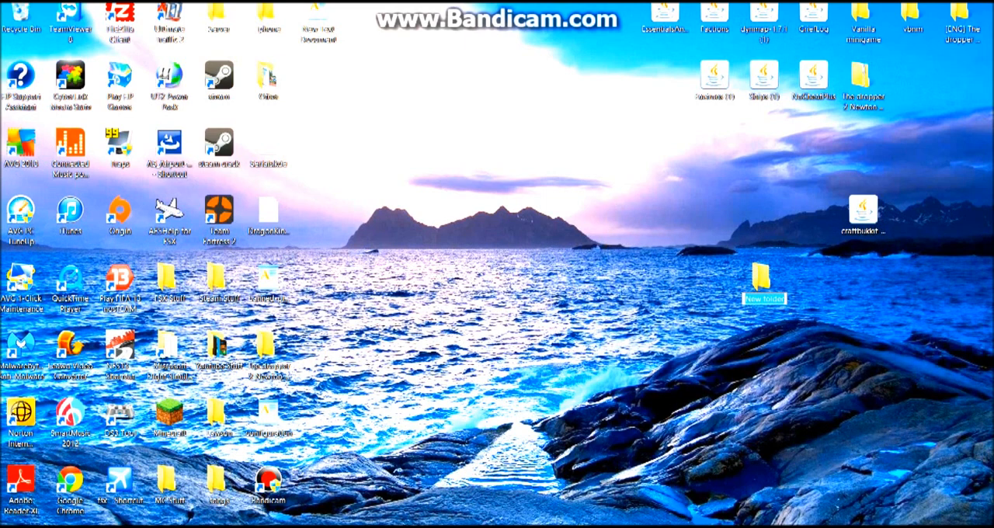
text(Bukkit Server)
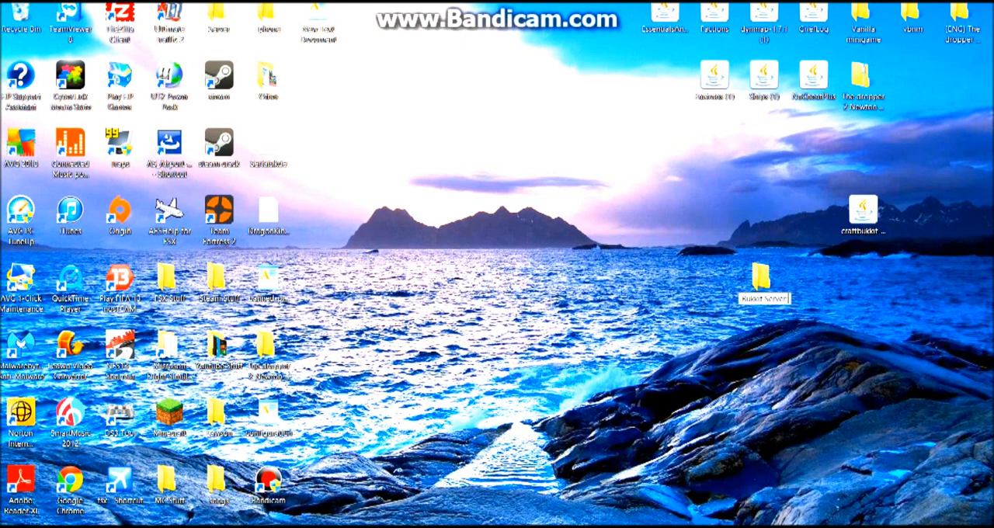
text( 1.6)
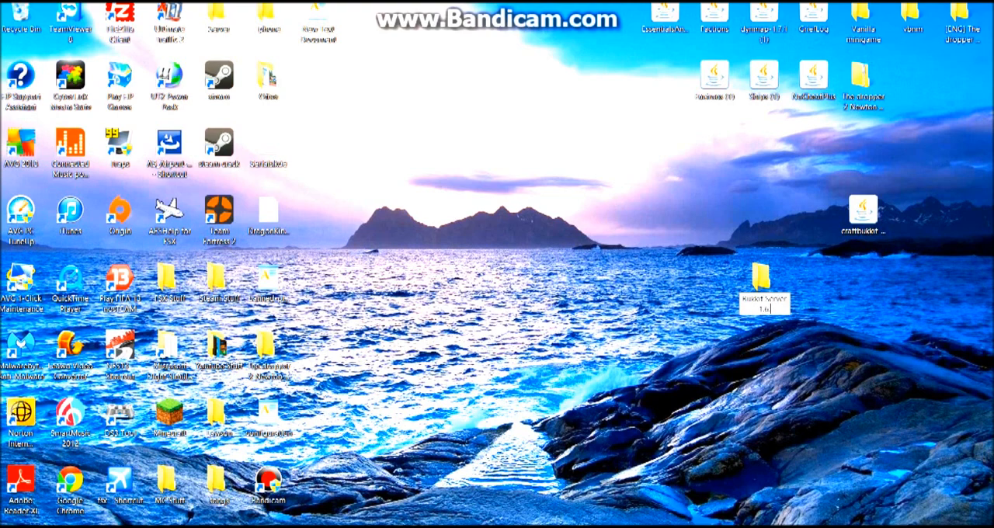
text(.1)
key(Return)
Move the CraftBukkit jar from the desktop into the Bukkit Server 1.6.1 folder and open that folder.
drag(863, 212, 764, 286)
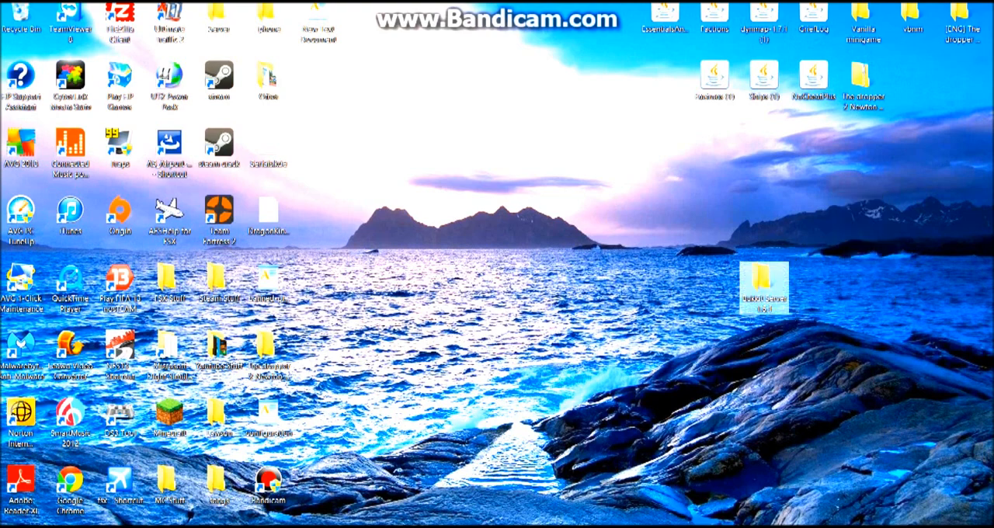
double_click(765, 286)
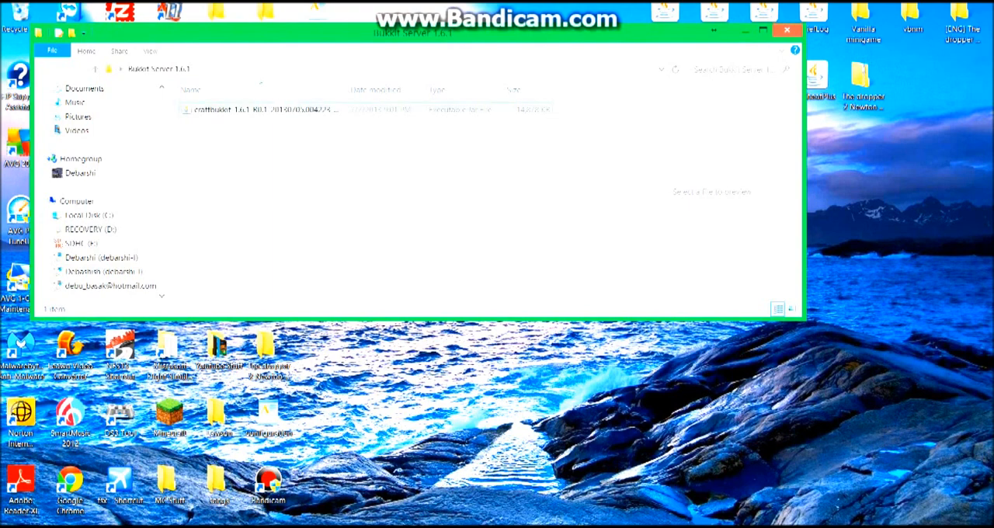
click(265, 110)
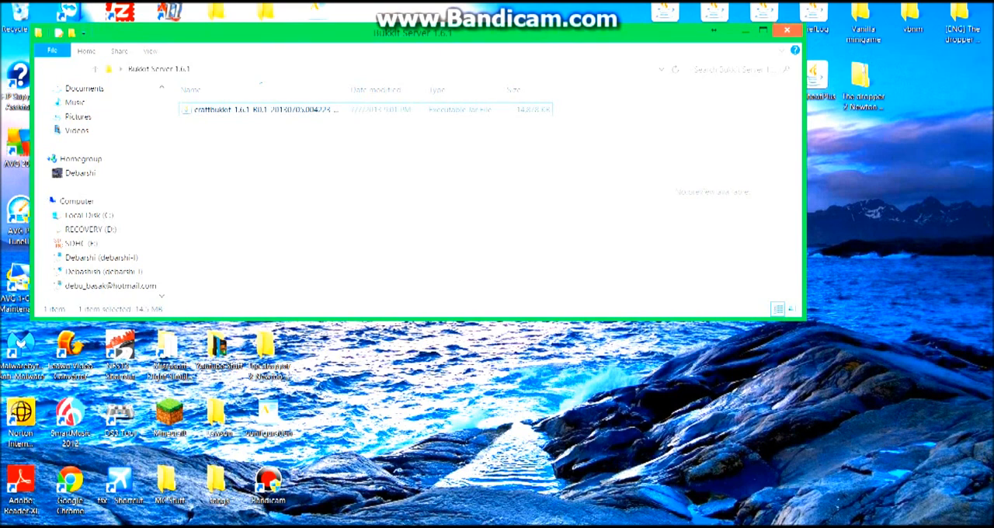
click(349, 194)
click(265, 109)
click(350, 194)
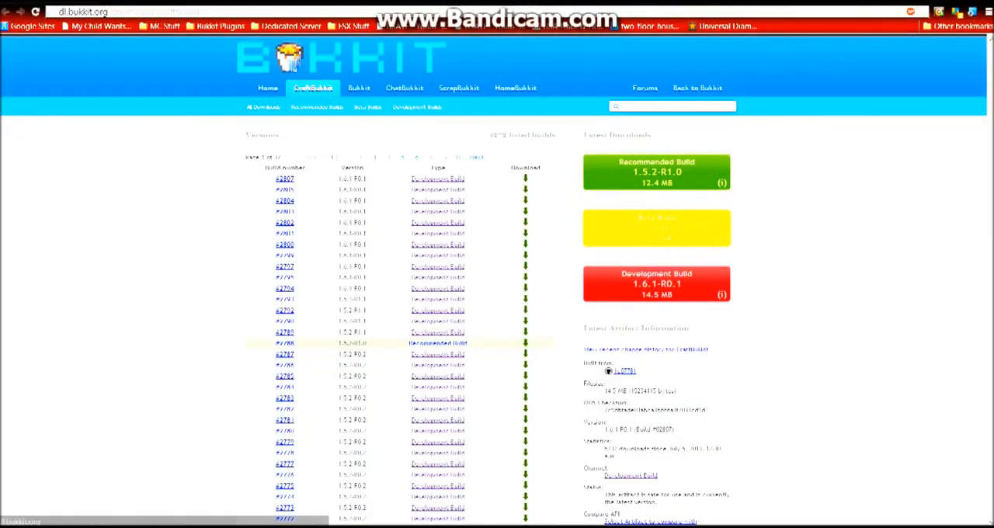
Return to the Google results for "bukkit server" and open the BukkitWiki "Setting up a server" result in a new tab.
key(ctrl+shift+Tab)
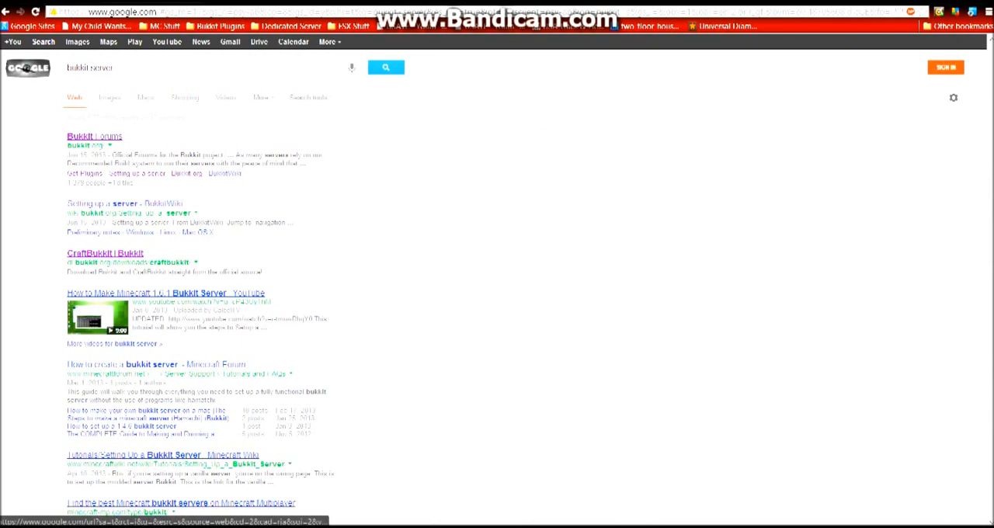
right_click(138, 205)
click(184, 215)
key(ctrl+Tab)
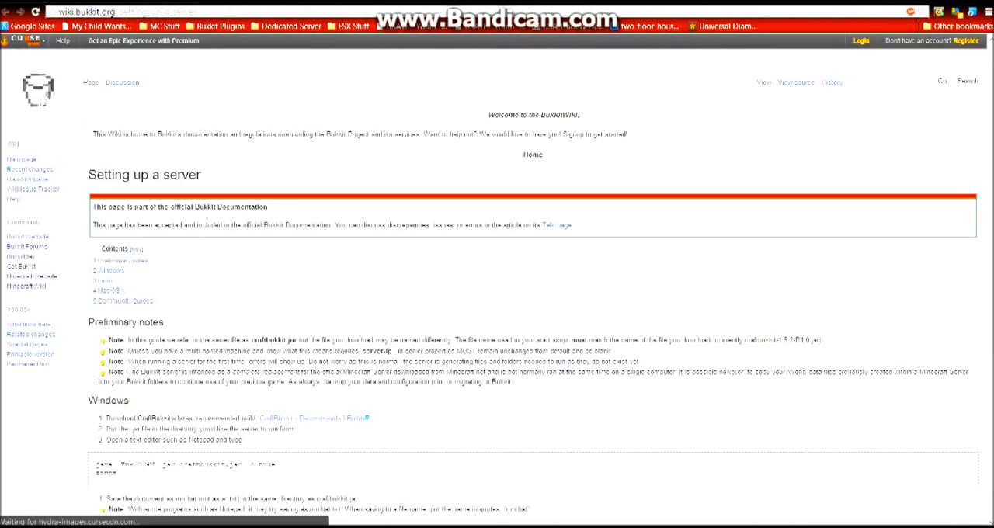
Copy the two-line startup script, from "java -Xmx1024M" through "PAUSE", from the Windows section of the setup guide.
scroll(533, 310, down, 3)
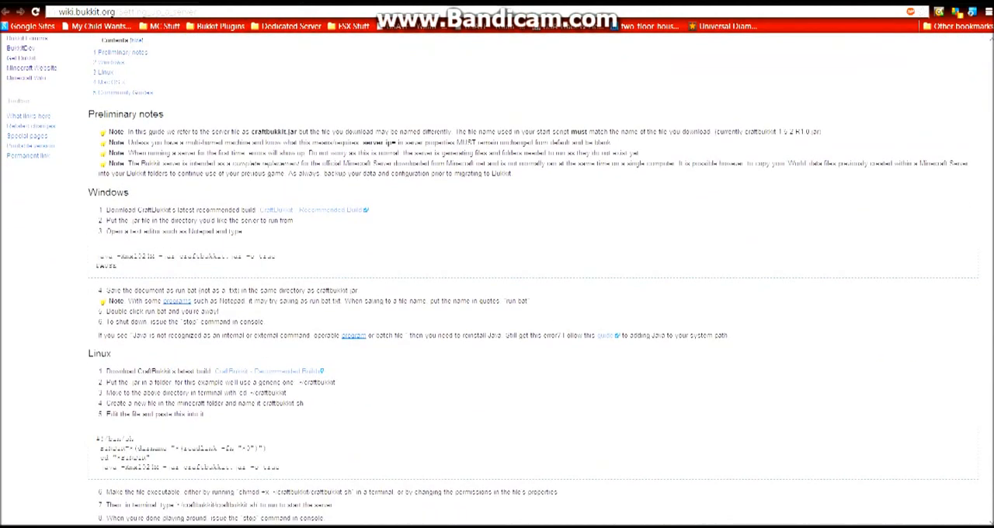
scroll(497, 280, down, 4)
scroll(497, 280, down, 4)
scroll(497, 279, down, 2)
scroll(497, 279, up, 3)
scroll(497, 279, up, 3)
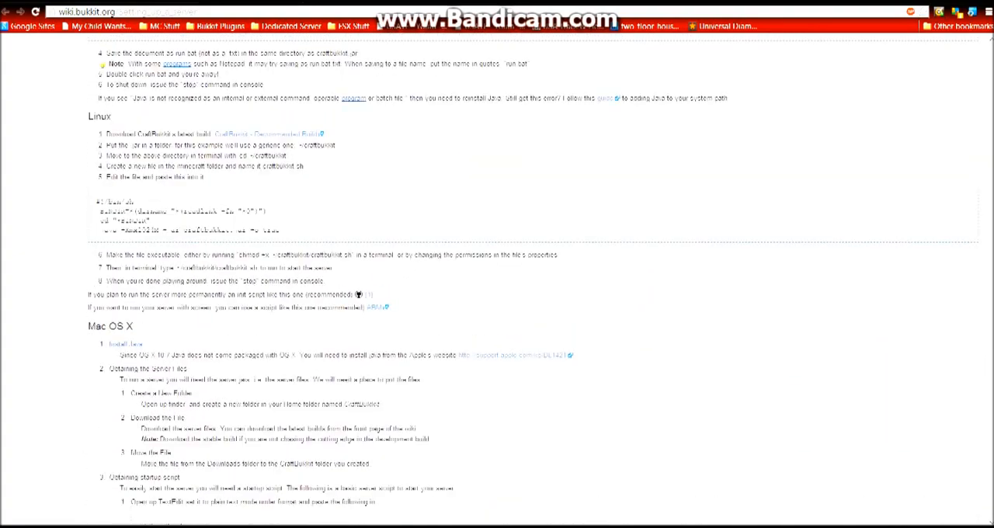
scroll(496, 279, up, 3)
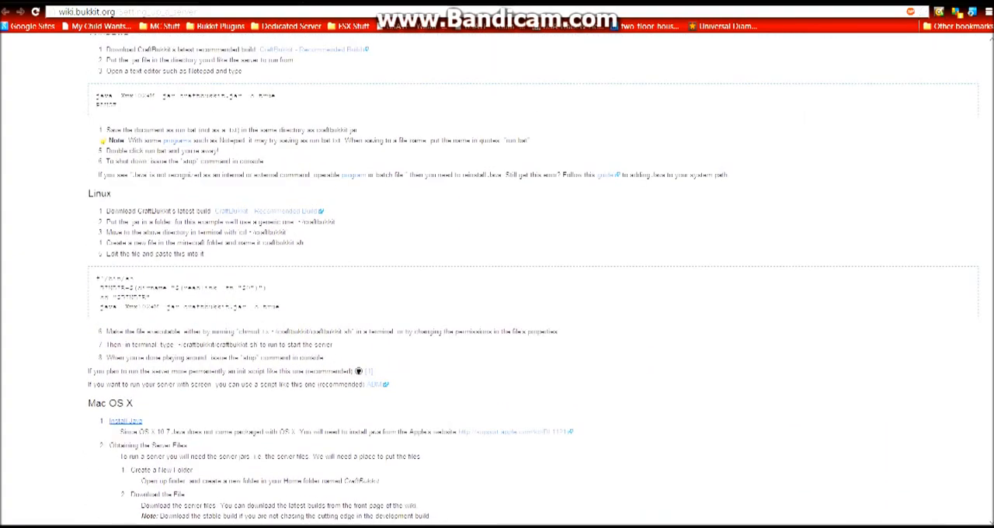
scroll(497, 279, up, 1)
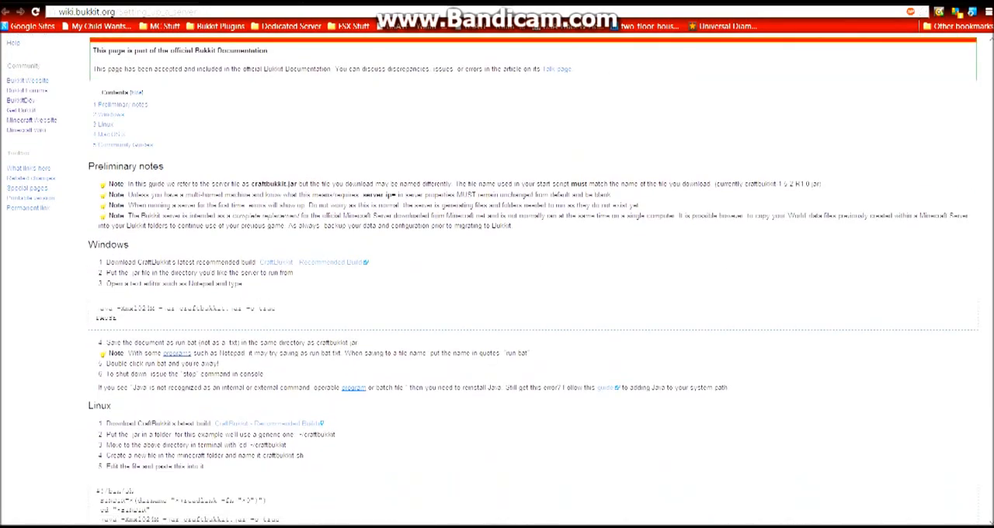
drag(96, 308, 117, 318)
key(ctrl+c)
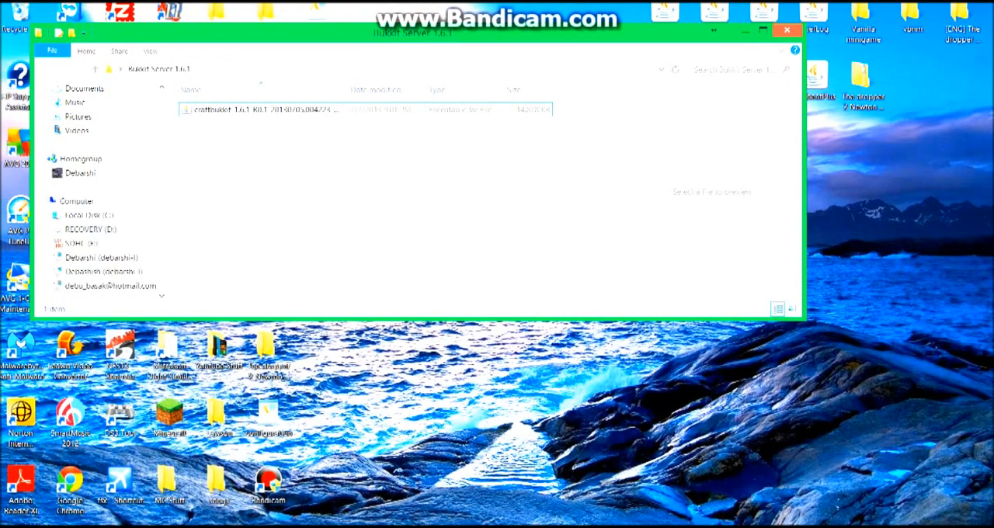
Create a text document with the default name in the Bukkit Server 1.6.1 folder, and paste the copied startup script into it.
right_click(432, 174)
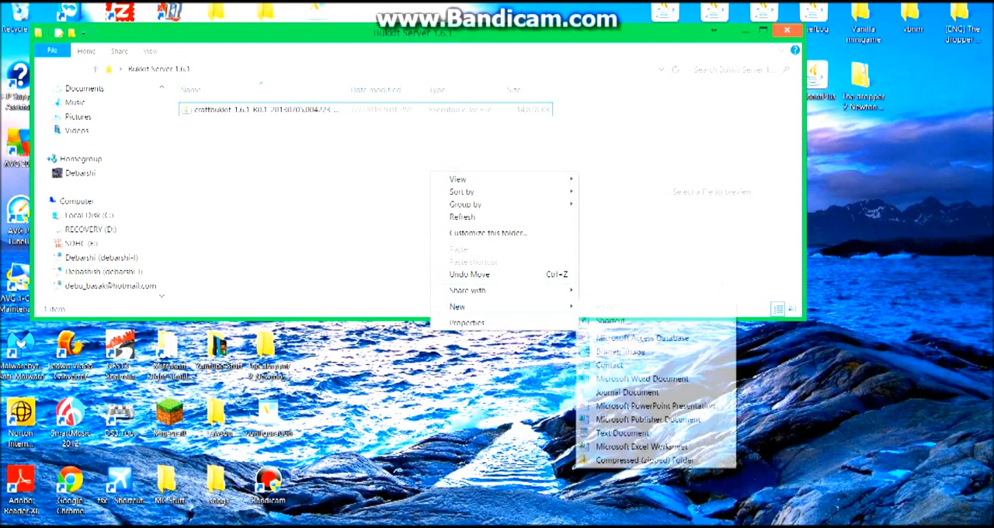
mouse_move(497, 307)
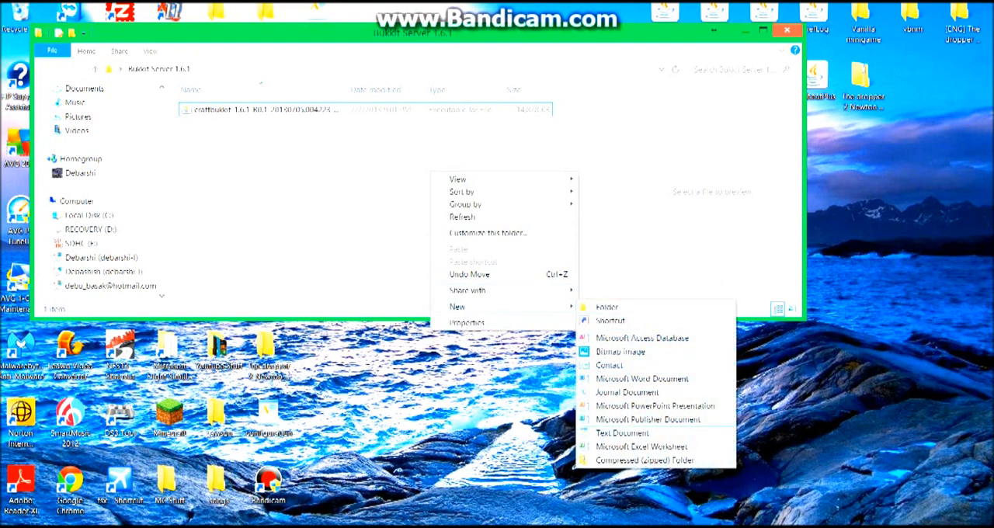
click(621, 432)
key(Return)
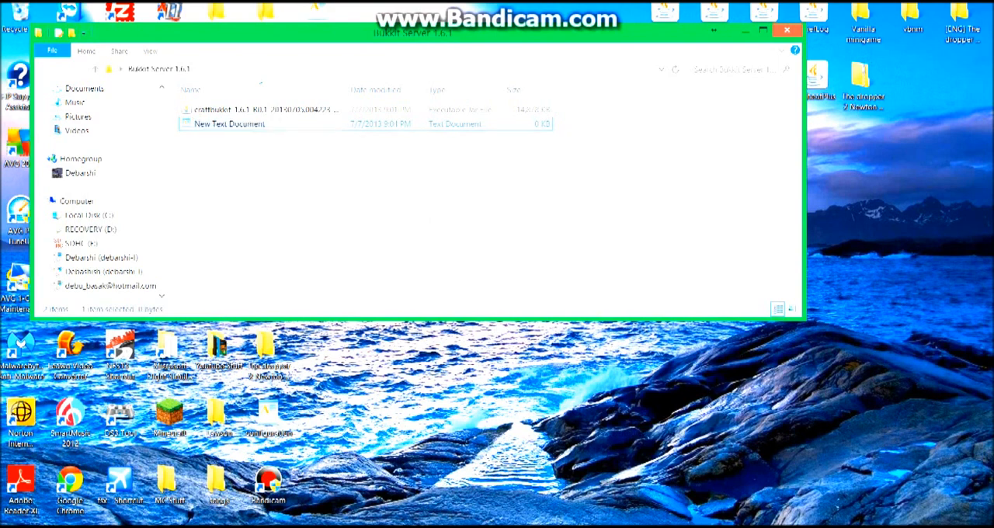
key(Return)
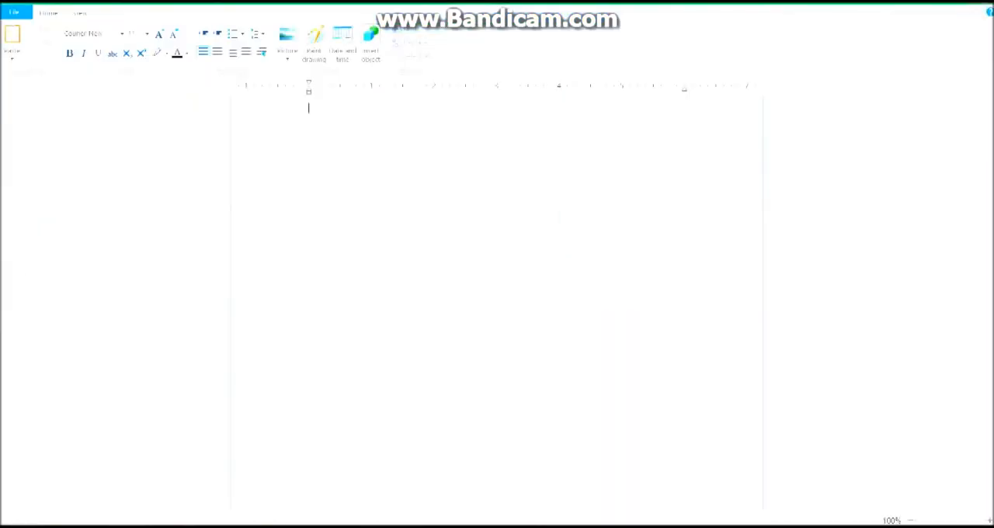
key(ctrl+v)
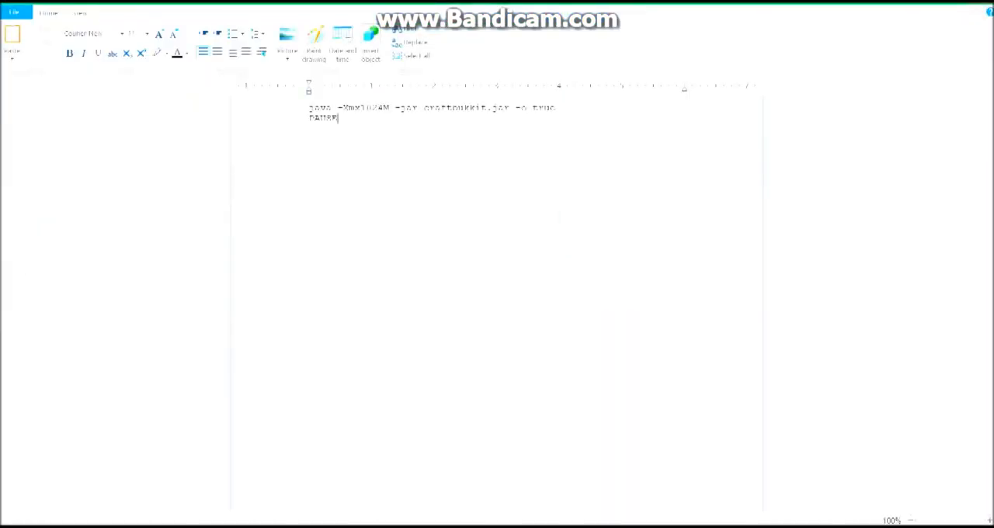
Save the startup script as RUN.bat in the Bukkit Server 1.6.1 folder, keeping the Text Document type, and close the document.
click(16, 12)
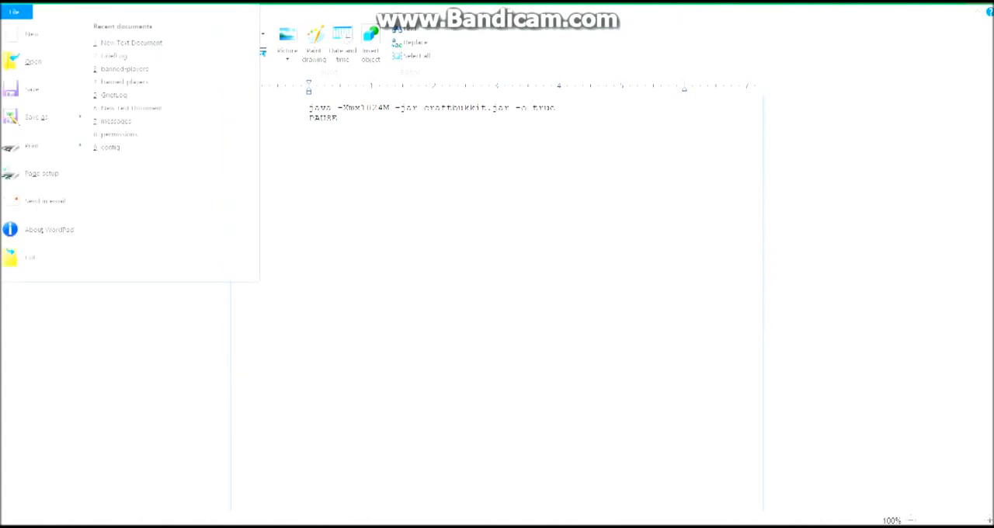
mouse_move(37, 118)
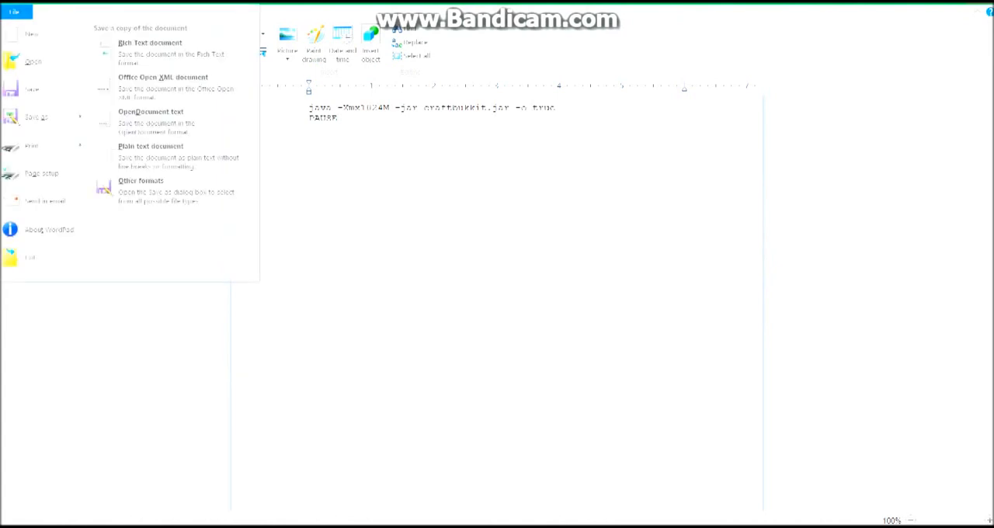
click(141, 181)
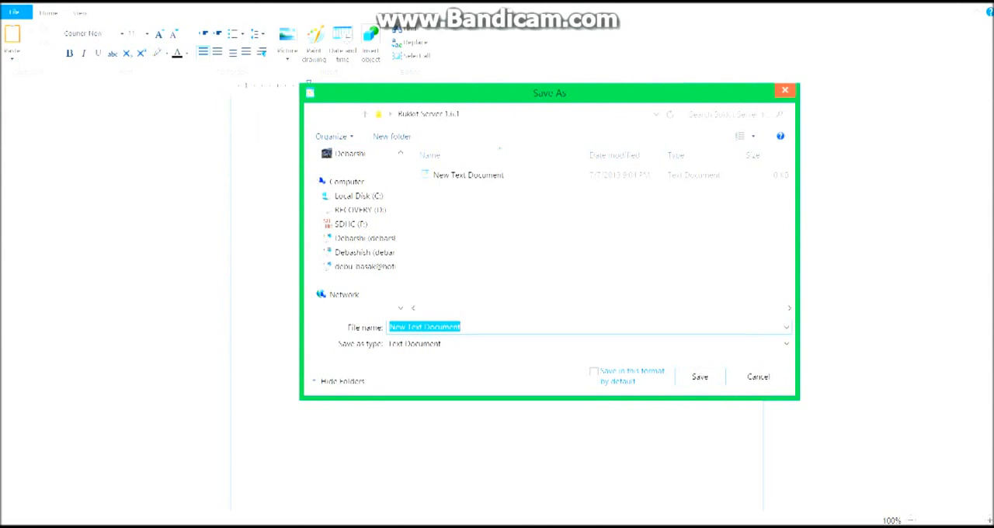
text(RUN.bat)
click(587, 344)
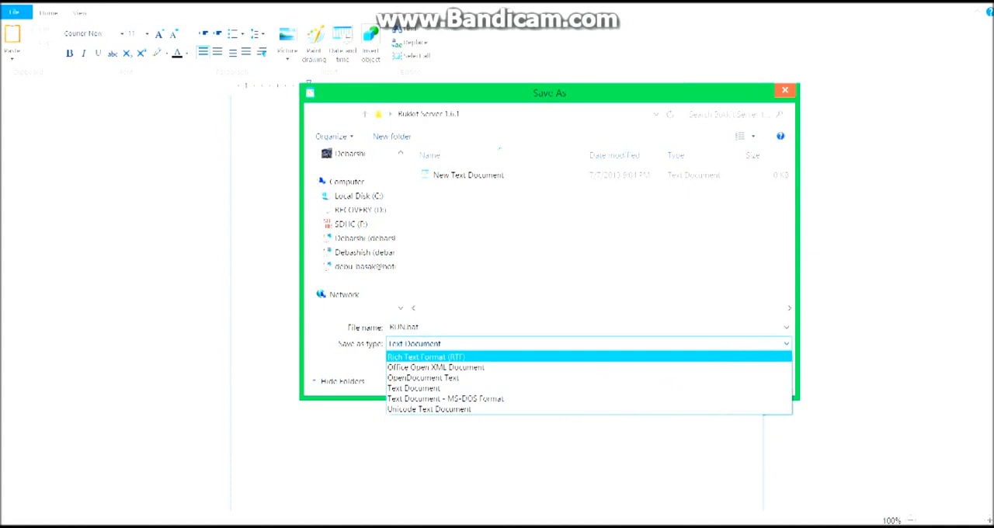
click(587, 343)
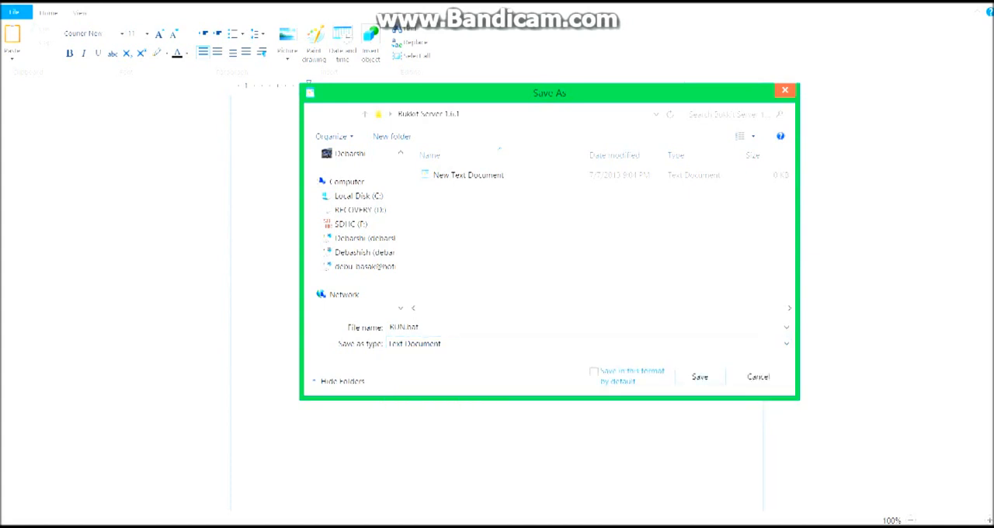
key(Return)
key(alt+F4)
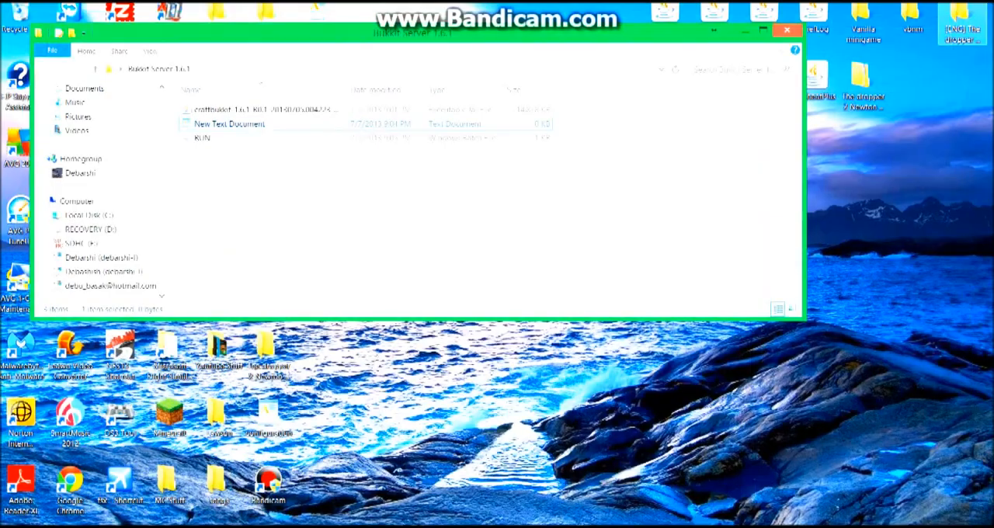
Try to start the server with the RUN batch file, and dismiss the console window.
click(203, 138)
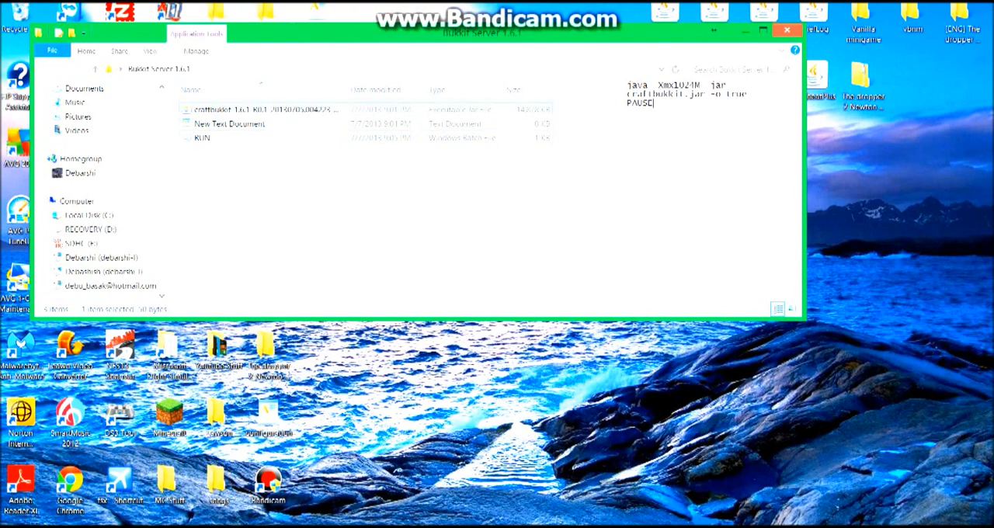
click(248, 109)
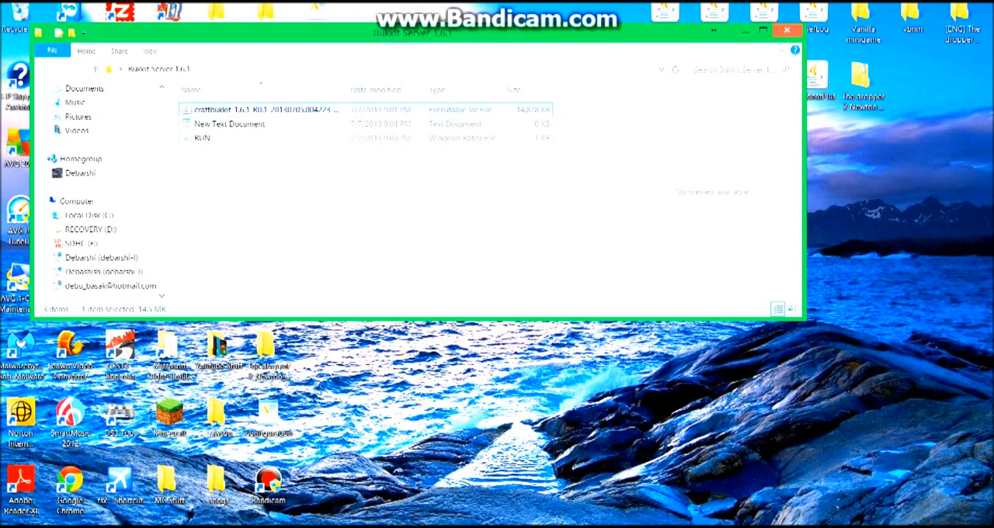
double_click(203, 138)
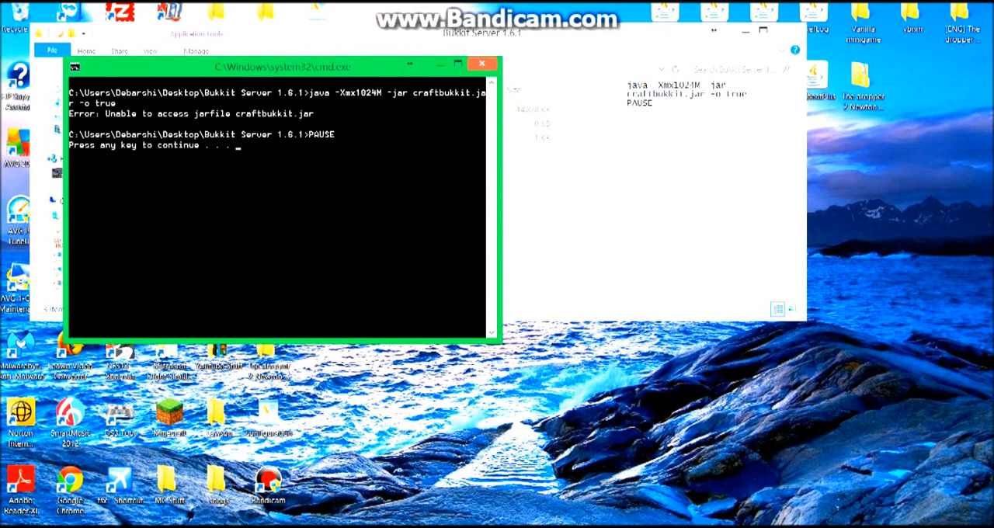
key(Return)
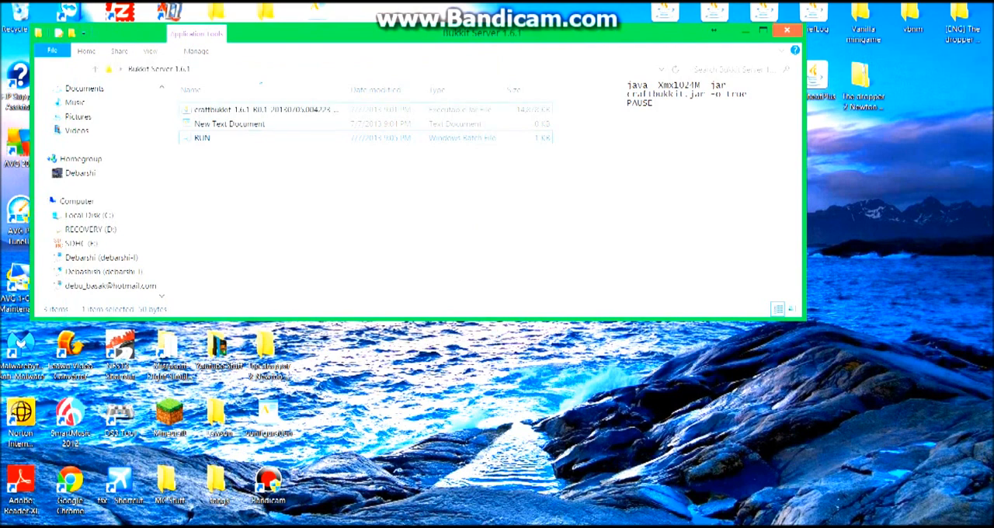
Copy the CraftBukkit jar's full file name without its extension, leaving the file's name as it is.
click(264, 109)
right_click(251, 110)
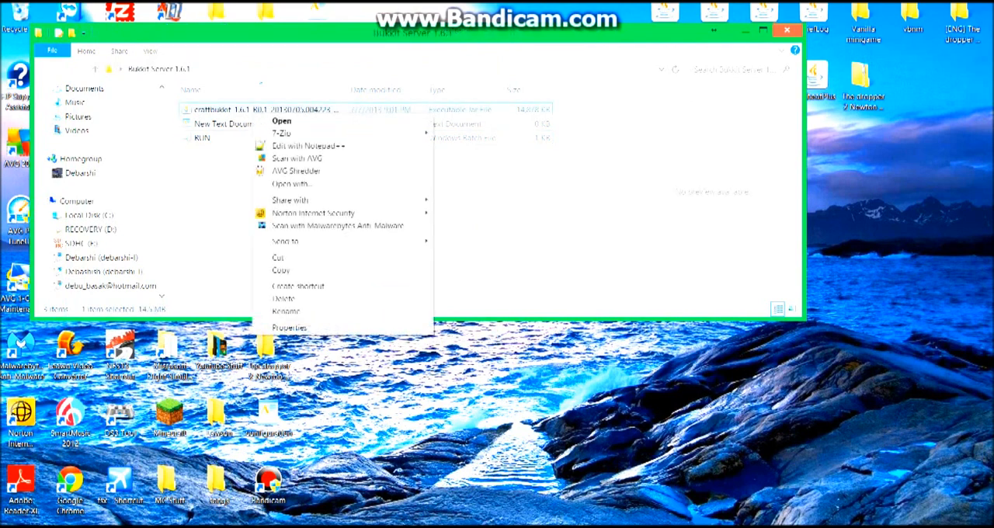
click(205, 138)
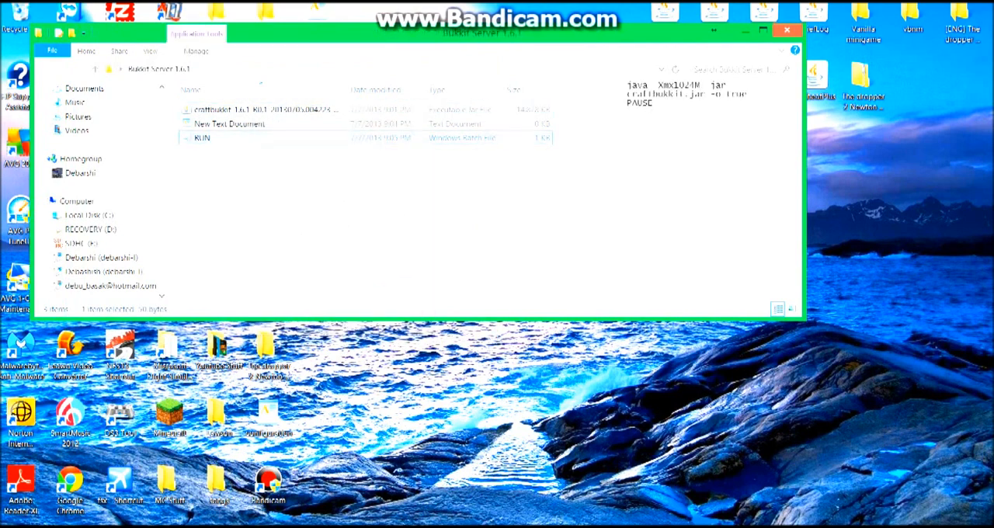
click(261, 111)
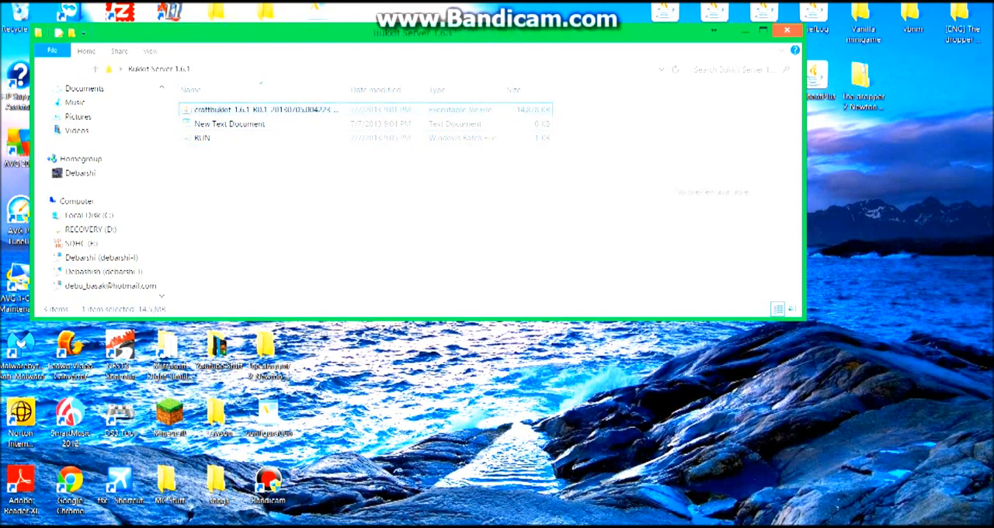
click(244, 139)
right_click(246, 141)
click(253, 110)
right_click(235, 111)
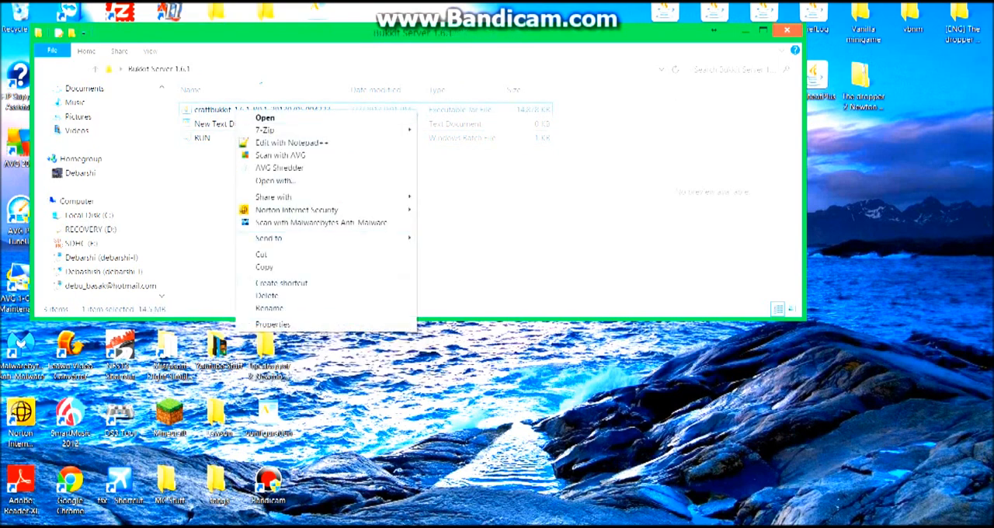
click(269, 307)
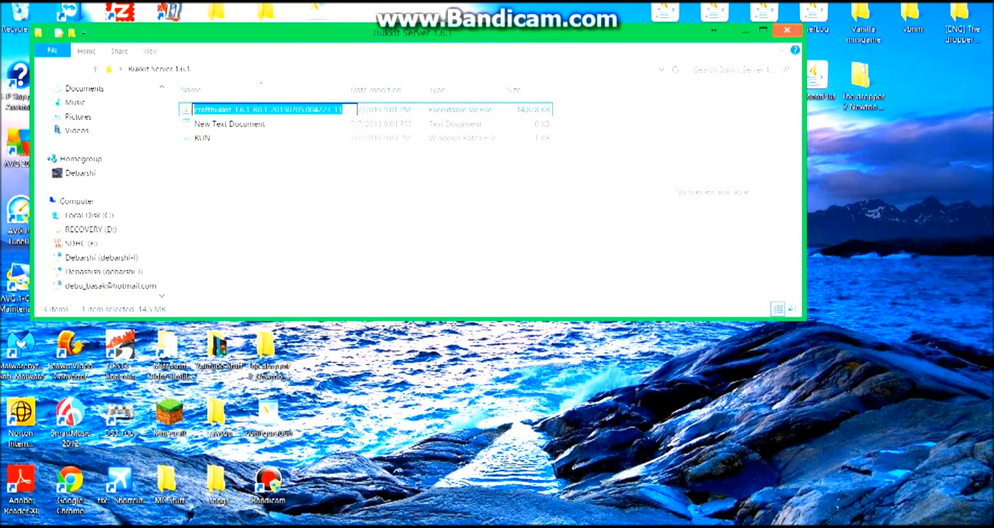
click(325, 221)
Open the RUN batch file for editing and replace "craftbukkit" with the copied jar name, craftbukkit-1.6.1-R0.1-20130705.004223-11.
click(216, 138)
right_click(216, 139)
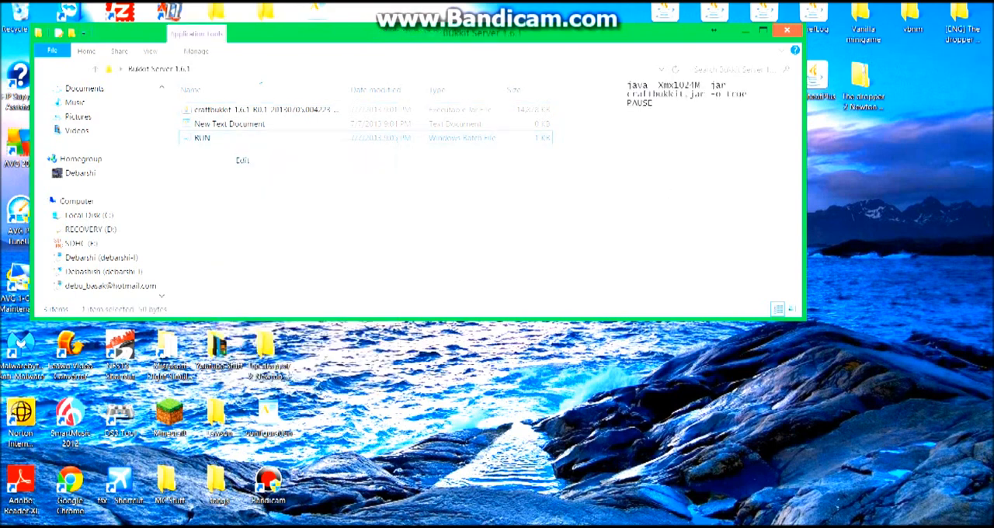
click(242, 160)
drag(369, 137, 427, 138)
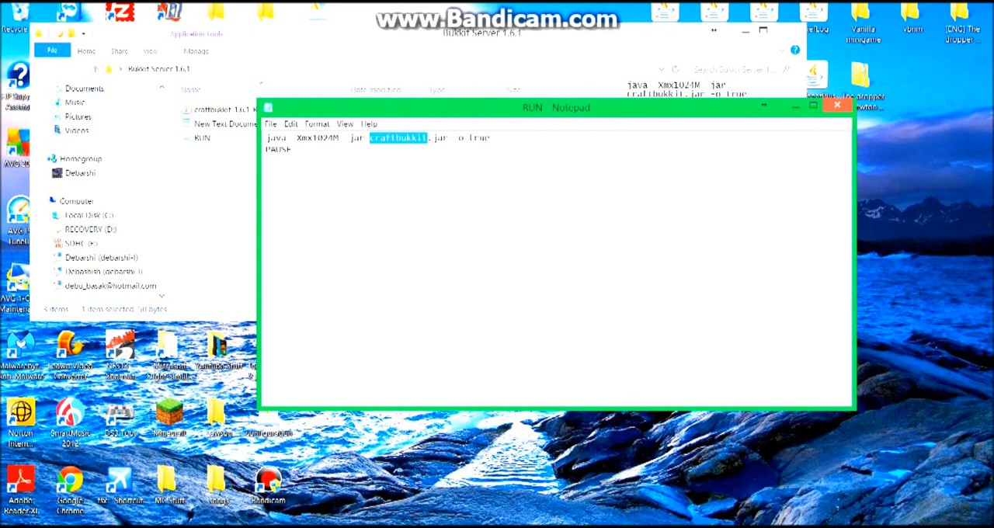
text(craftbukkit-1.6.1-R0.1-20130705.004223-13)
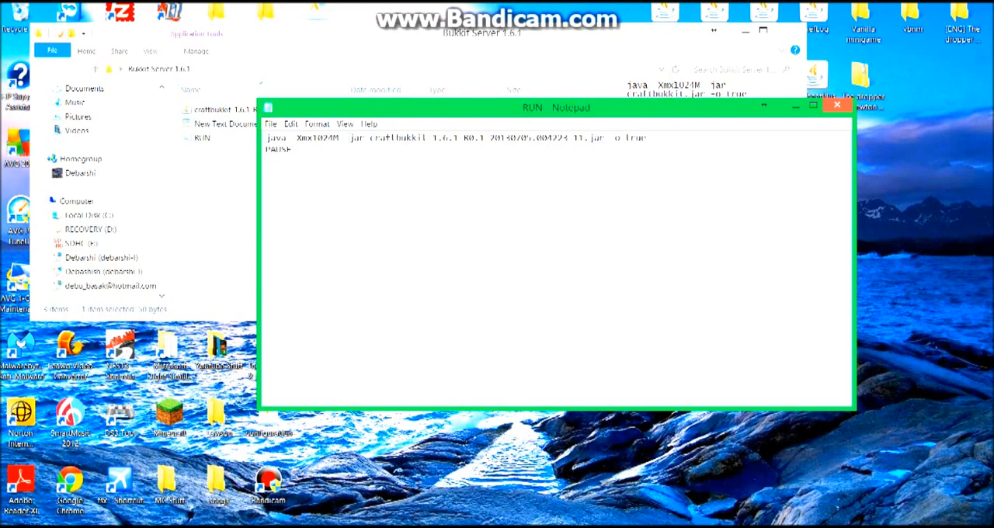
Set the maximum memory in the script to -Xmx3000M, then save and close the RUN batch file.
drag(335, 138, 312, 138)
double_click(318, 137)
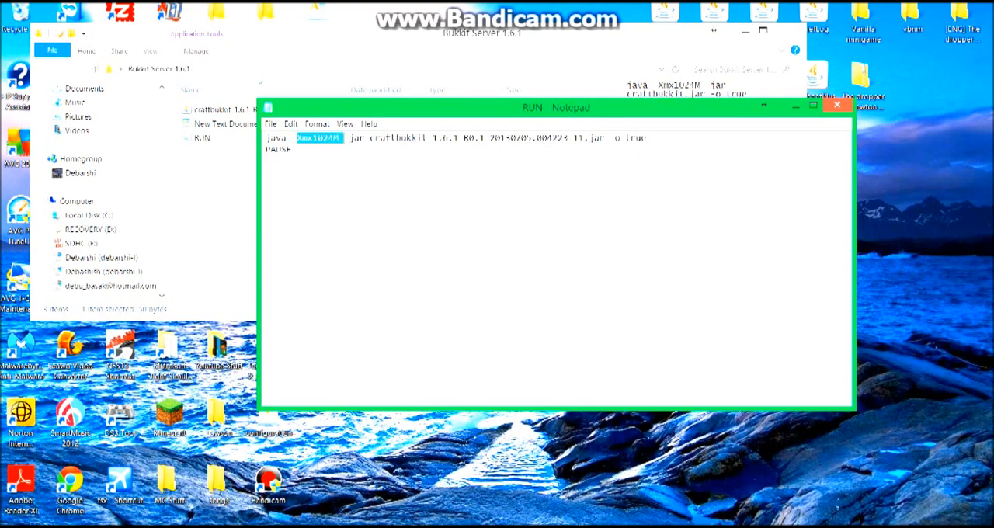
click(328, 137)
click(270, 124)
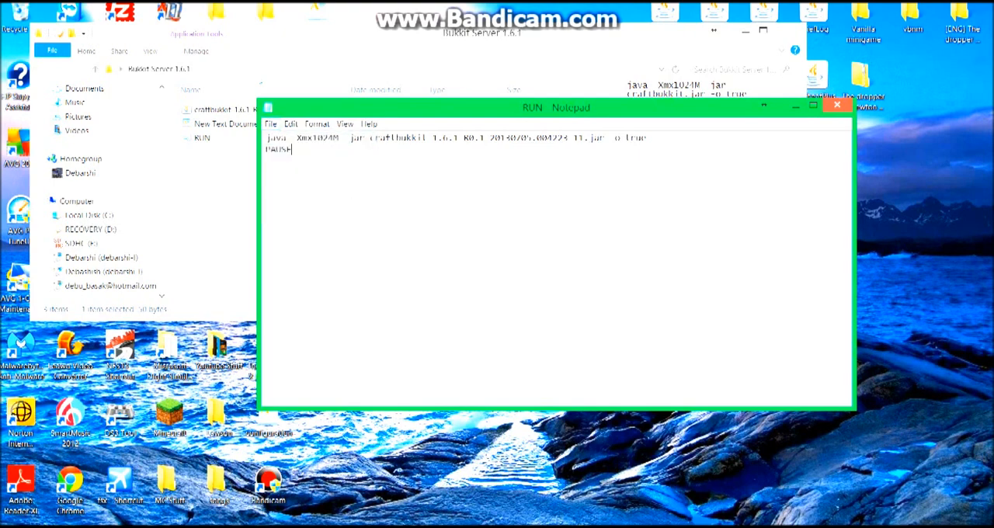
drag(335, 137, 312, 138)
text(3000)
click(271, 124)
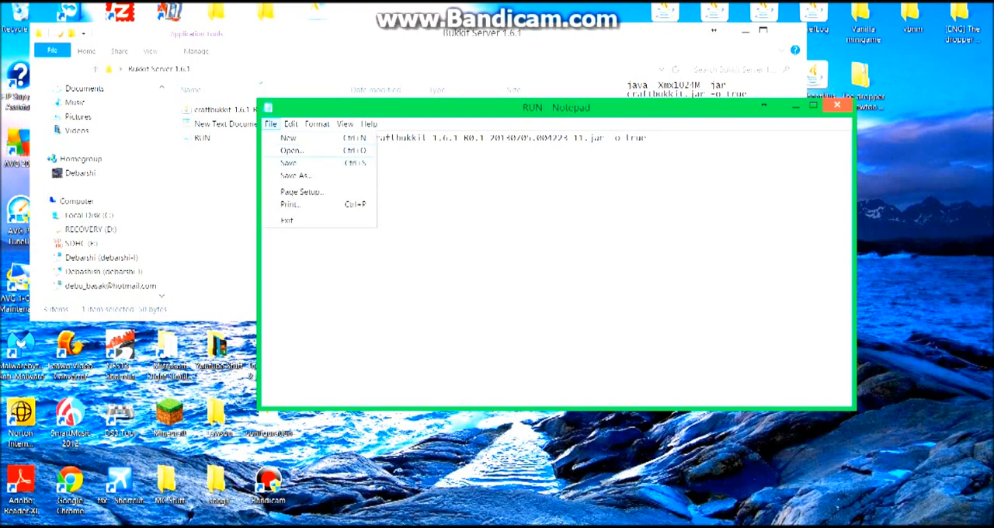
click(288, 162)
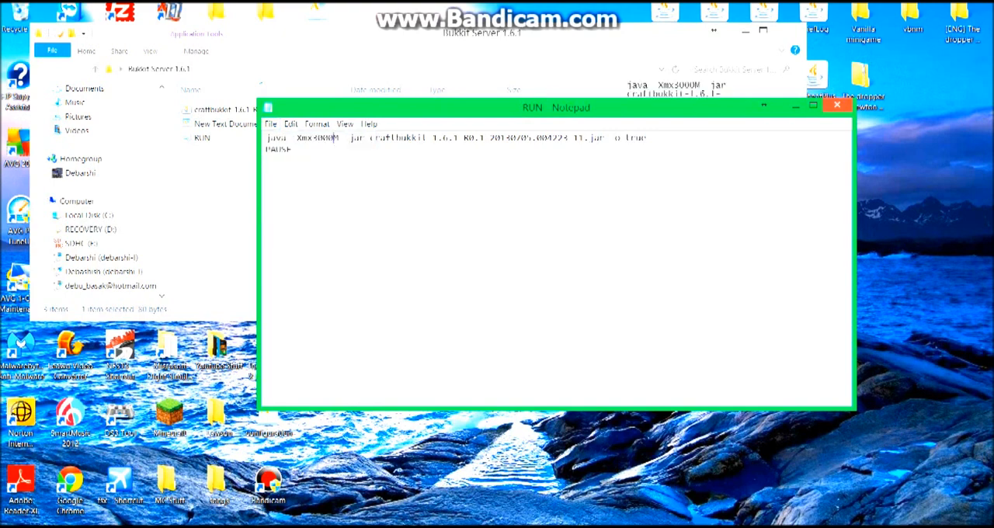
click(837, 104)
Start the server with the RUN batch file, let it generate its files and worlds, and close the console window.
double_click(201, 138)
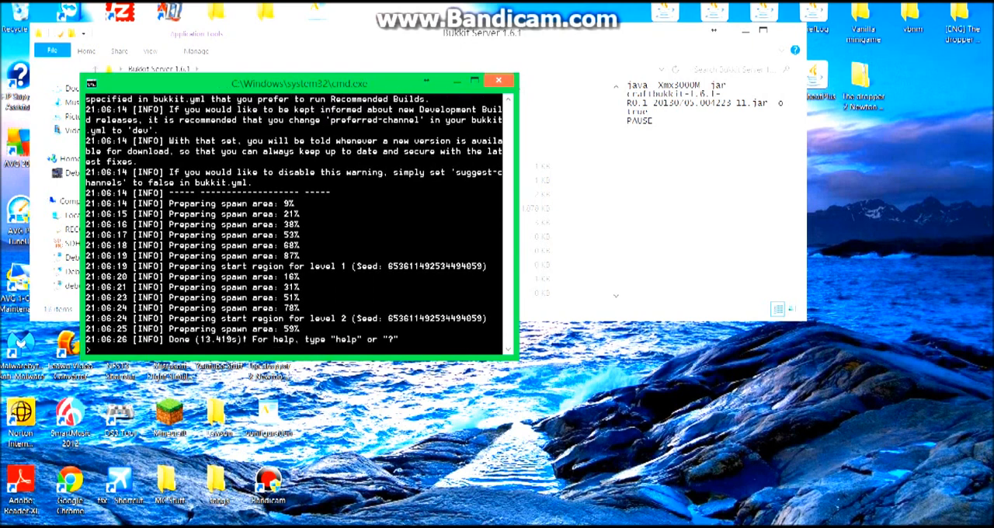
drag(373, 82, 398, 80)
click(524, 78)
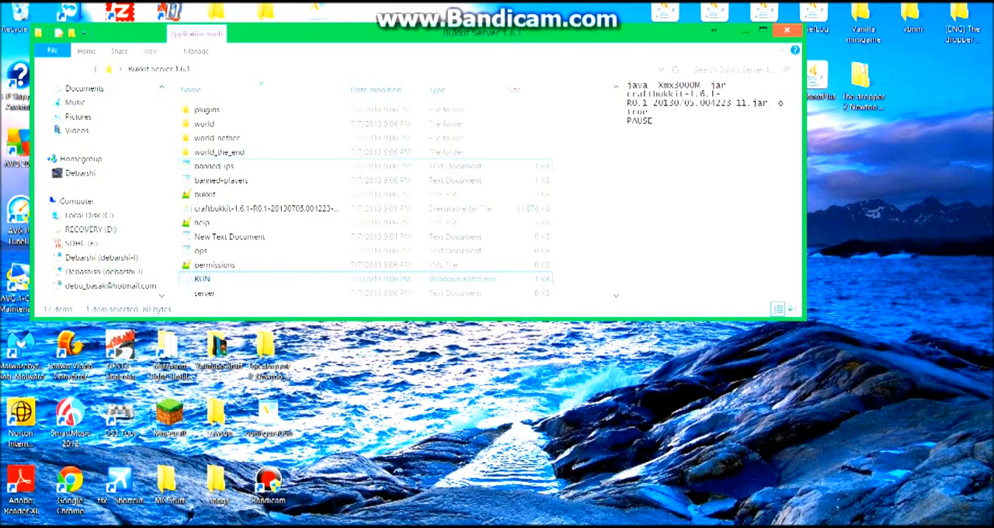
Examine the generated contents of the server folder, including the three world folders and the banned-ips and banned-players files.
scroll(364, 186, down, 1)
scroll(364, 186, up, 1)
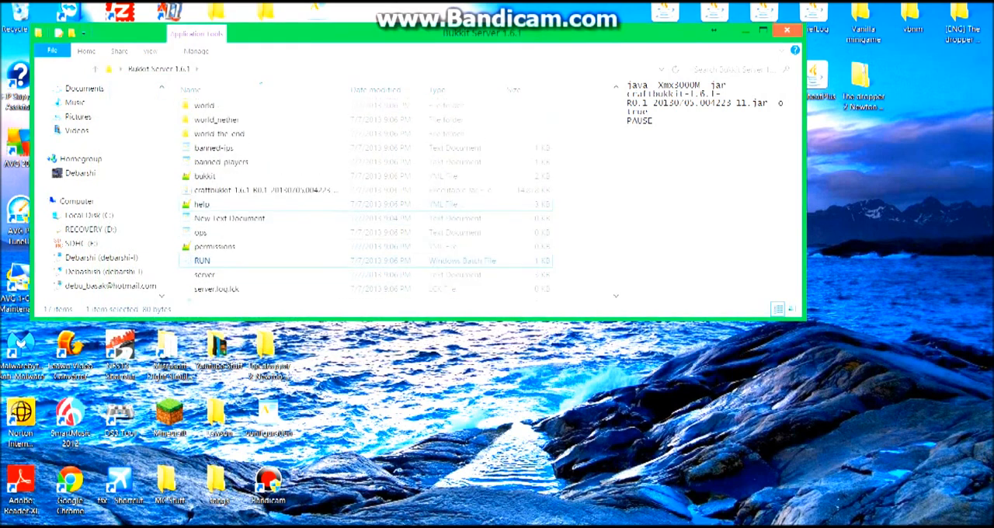
scroll(365, 198, up, 1)
click(205, 125)
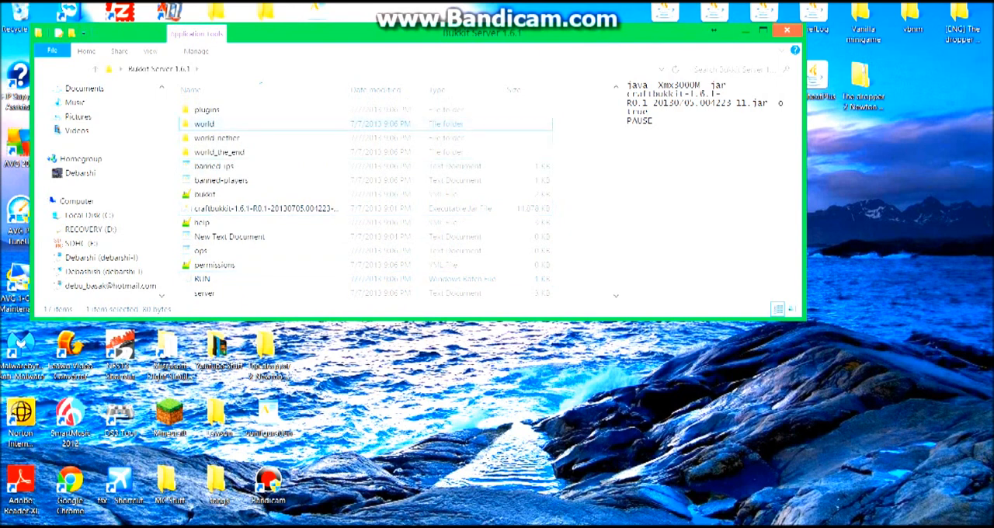
click(216, 138)
click(219, 152)
click(205, 124)
click(268, 139)
click(268, 152)
click(214, 166)
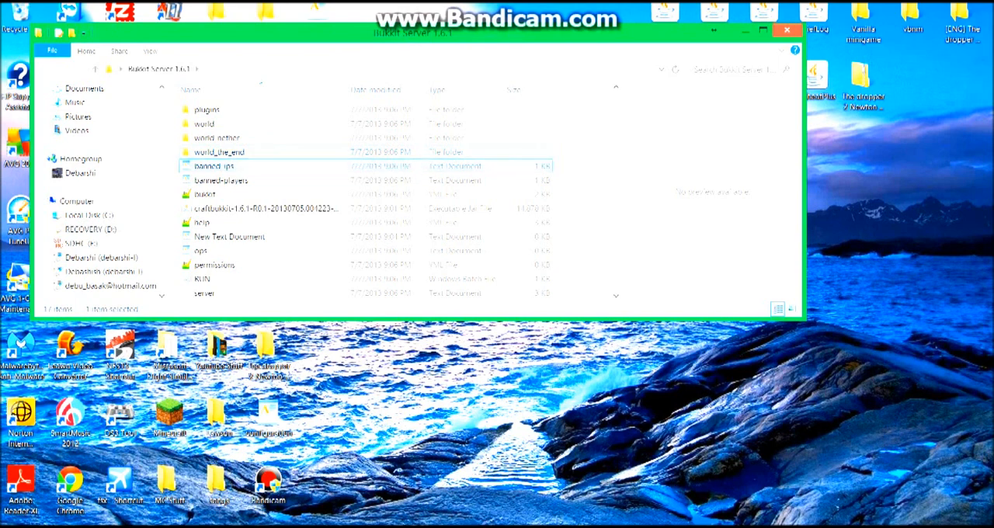
click(221, 180)
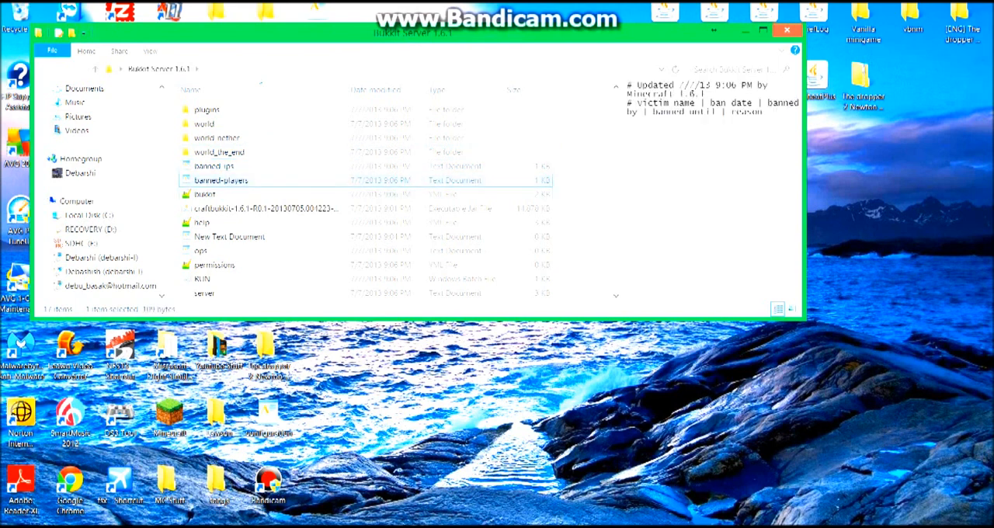
Open bukkit.yml, look through its configuration settings, and close it.
click(221, 194)
double_click(205, 194)
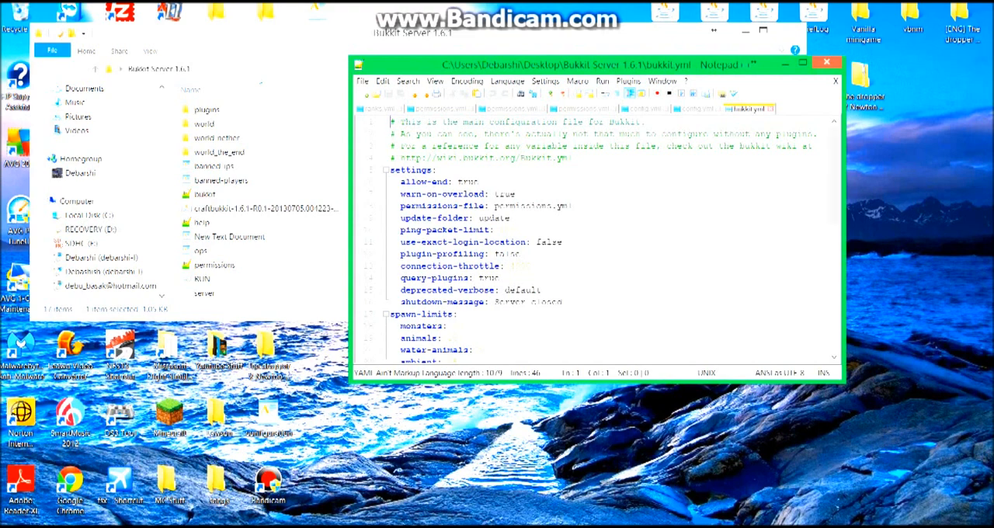
scroll(598, 241, down, 10)
scroll(751, 64, up, 10)
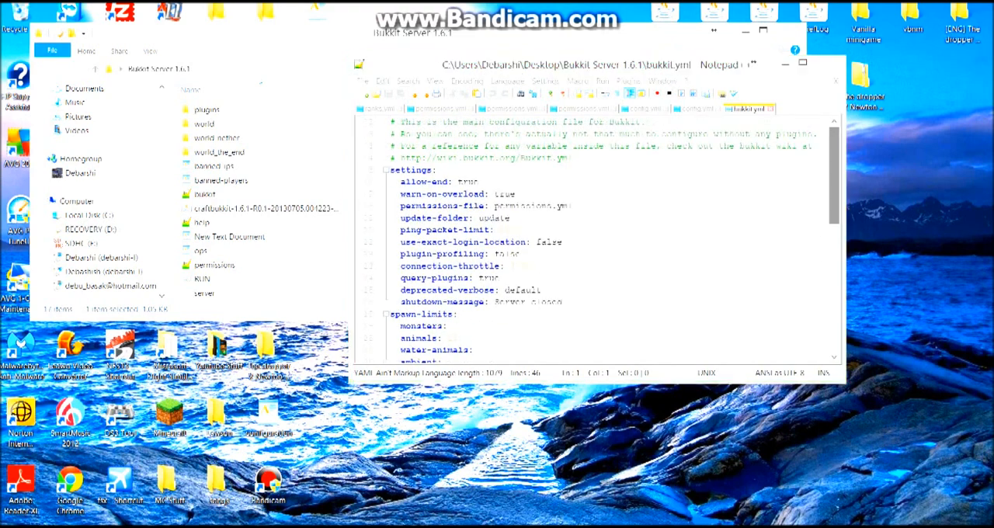
click(827, 63)
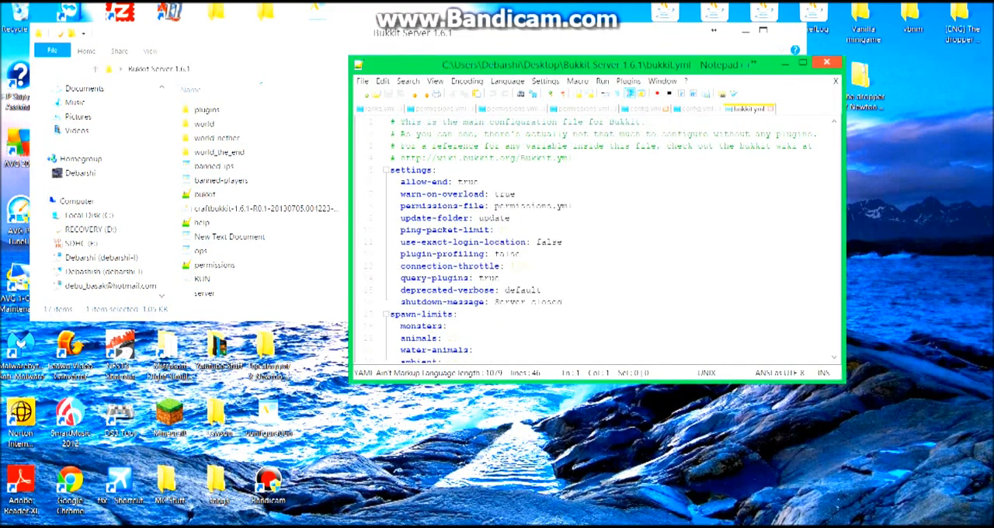
Open the help YML file, look through its contents, and close it.
double_click(202, 223)
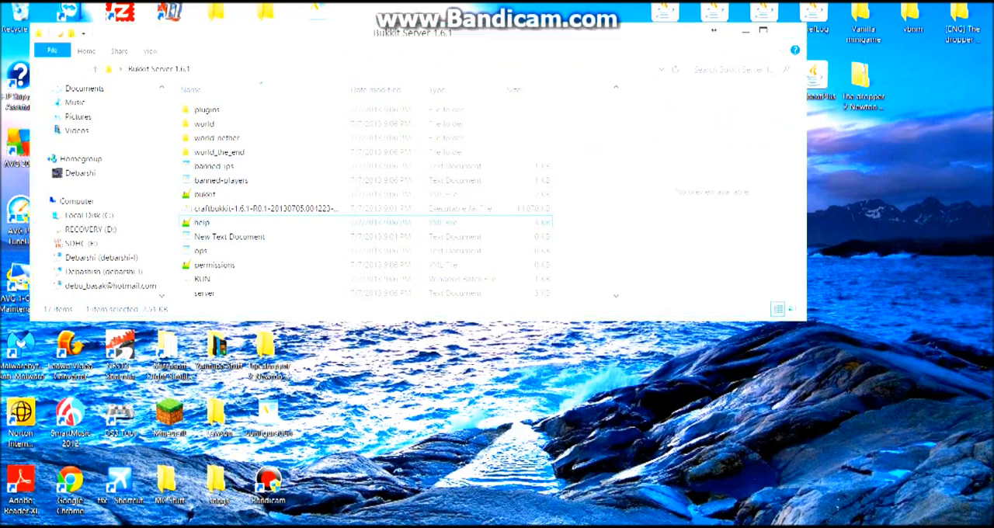
scroll(594, 233, down, 4)
scroll(594, 232, up, 4)
click(828, 62)
Open the ops text document to view the server operator list, and close it.
click(202, 251)
double_click(202, 251)
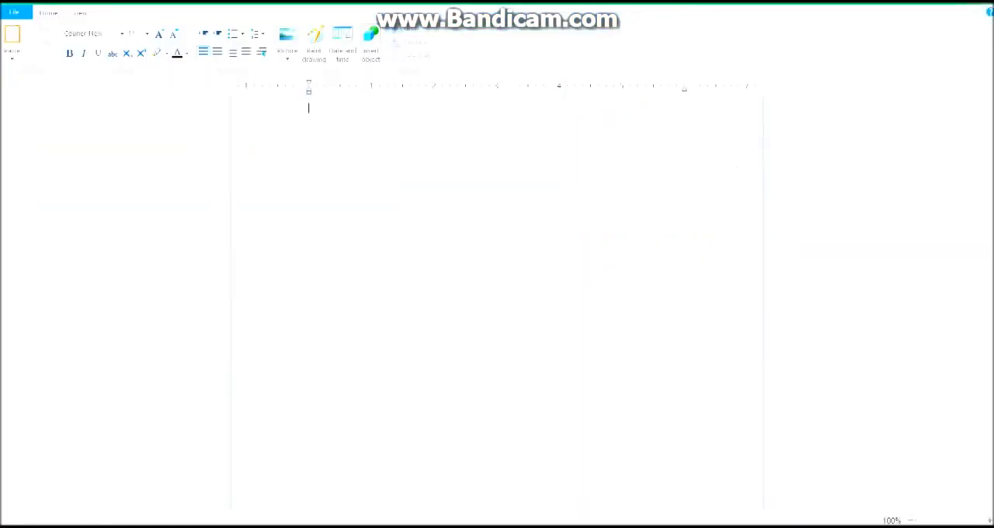
key(alt+F4)
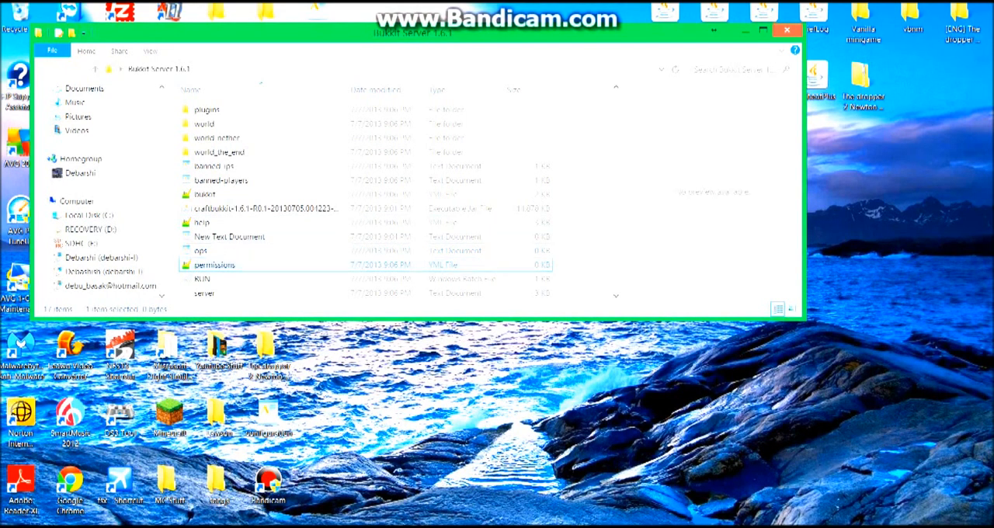
Look over the remaining server files and open the server PROPERTIES file.
scroll(365, 202, down, 1)
click(283, 240)
click(282, 252)
click(282, 253)
click(284, 266)
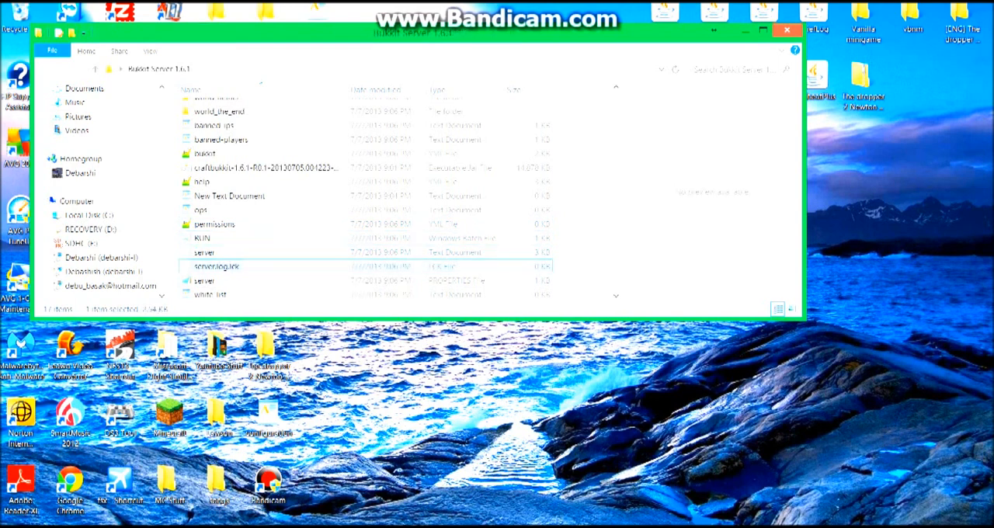
double_click(284, 280)
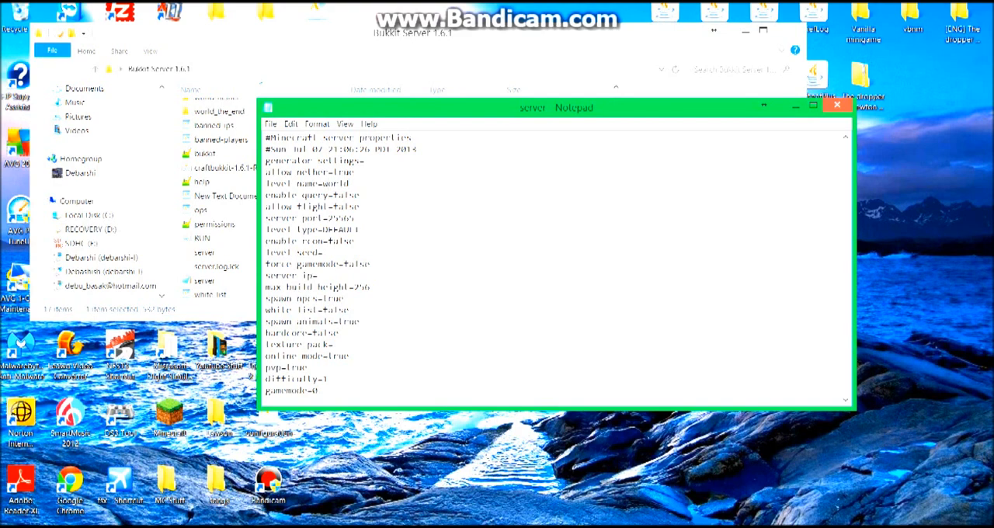
Look through the whole list of server properties, from the generator settings down to the motd line.
mouse_move(349, 184)
mouse_down()
mouse_move(328, 184)
mouse_move(348, 184)
mouse_up()
scroll(358, 195, down, 2)
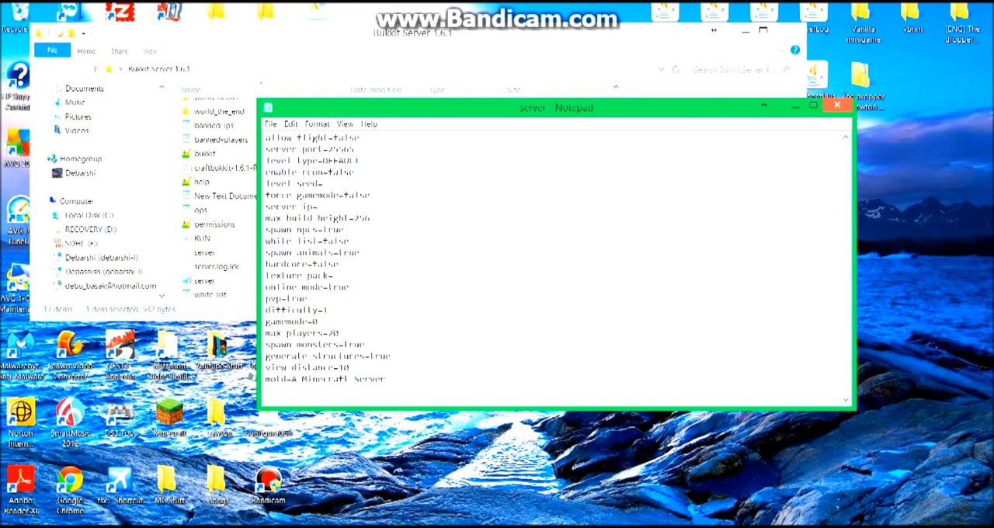
scroll(358, 195, up, 2)
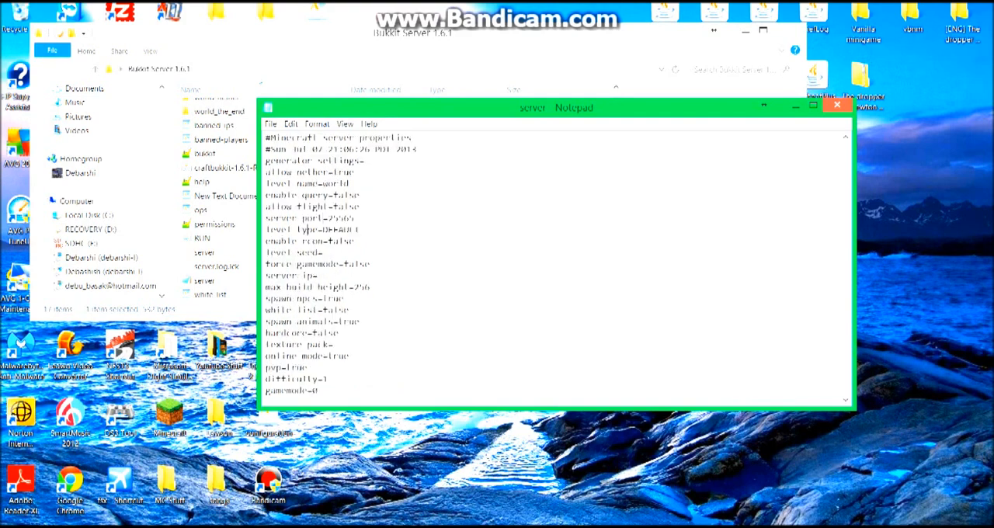
key(Down)
key(Down)
key(Down)
scroll(555, 264, down, 2)
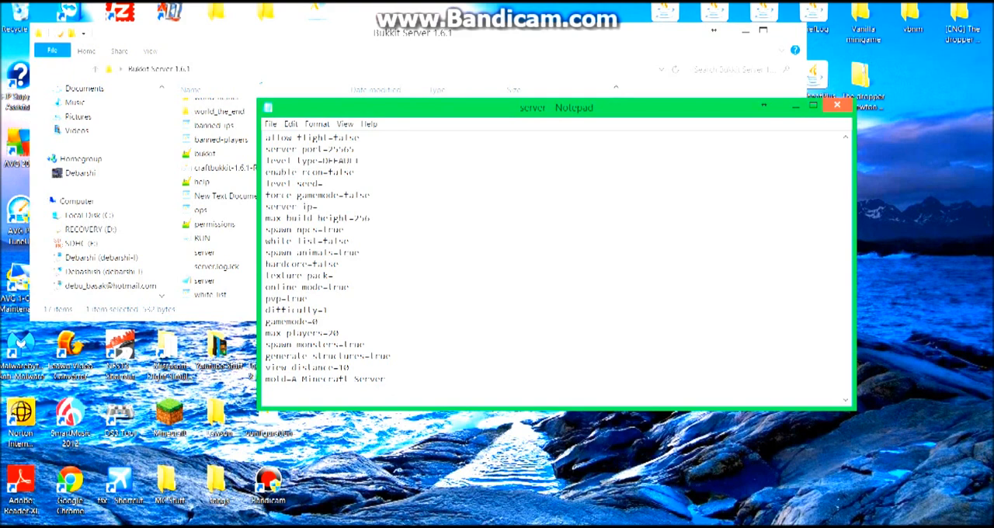
Examine the max build height, spawn animals, hardcore, online mode, pvp, spawn monsters and generate structures settings.
click(365, 218)
key(Down)
click(323, 253)
click(317, 265)
drag(328, 287, 350, 287)
click(334, 288)
drag(328, 287, 349, 287)
click(334, 287)
drag(308, 298, 286, 298)
click(309, 299)
click(334, 345)
click(323, 357)
Replace the motd text in the server properties with a custom server name, trying Richcraft and Funcraft.
drag(386, 378, 292, 378)
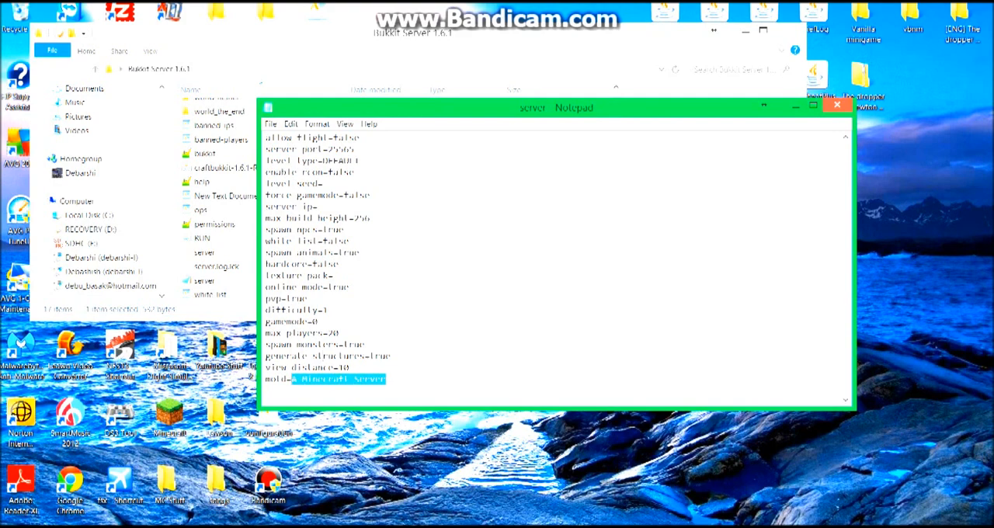
text(Richcraft)
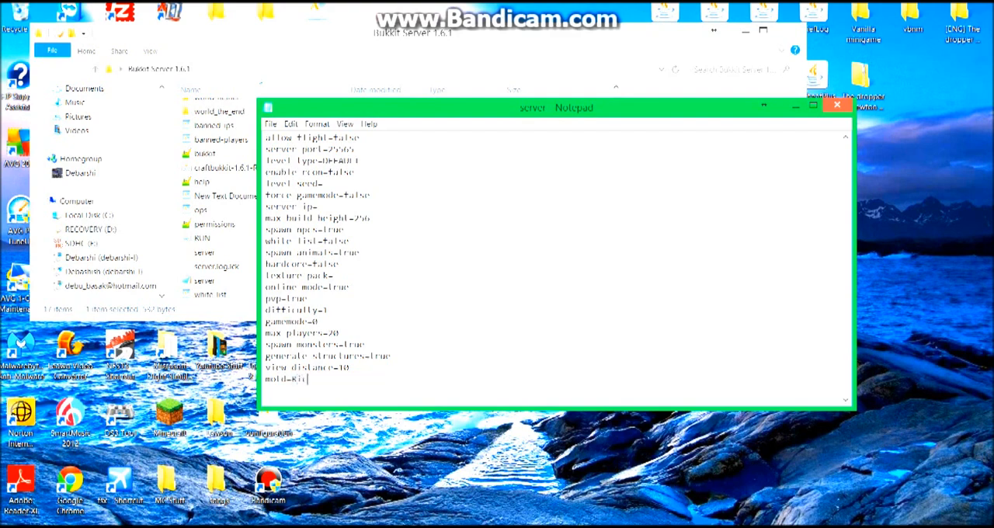
key(BackSpace)
key(BackSpace)
key(BackSpace)
key(BackSpace)
key(BackSpace)
key(BackSpace)
key(BackSpace)
key(BackSpace)
key(BackSpace)
text(Funcraft)
key(BackSpace)
key(BackSpace)
key(BackSpace)
key(BackSpace)
key(BackSpace)
key(BackSpace)
key(BackSpace)
key(BackSpace)
Check the enable query and enable rcon settings, and close the properties file with the default answer to the save prompt.
scroll(555, 264, up, 2)
drag(360, 195, 333, 195)
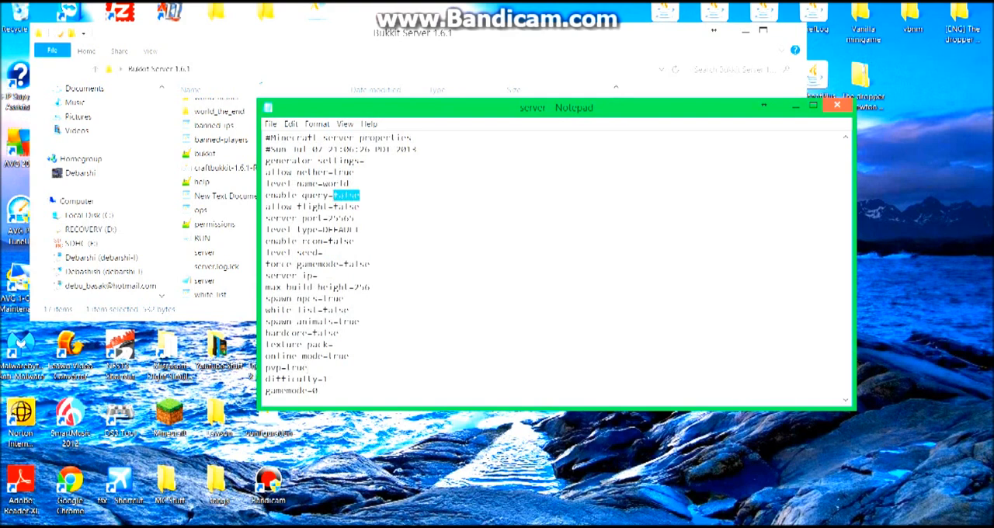
click(334, 196)
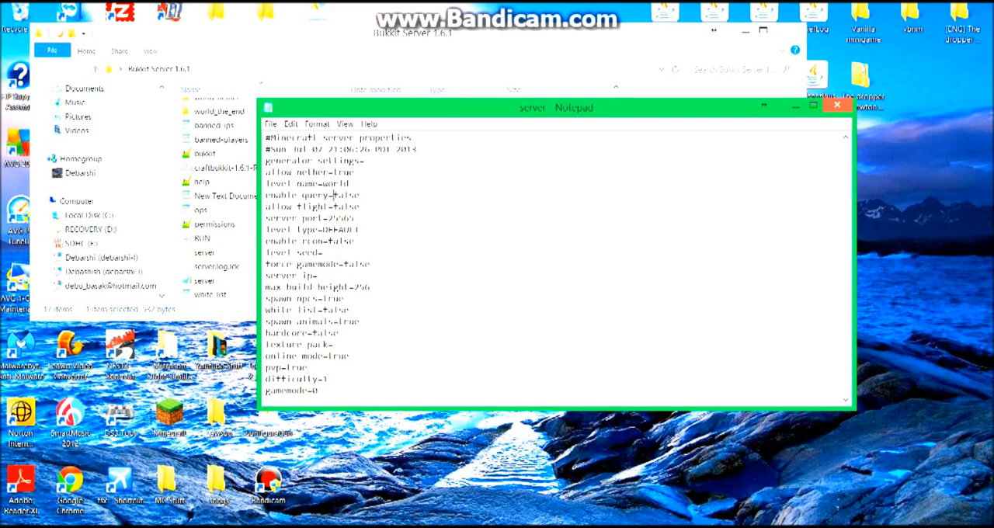
double_click(330, 241)
click(329, 241)
click(837, 105)
key(Return)
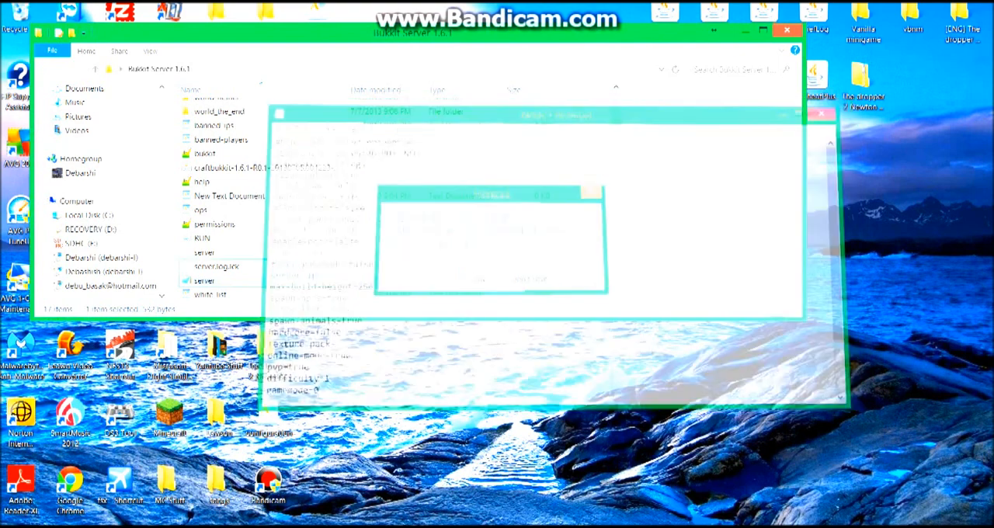
Open the ops document once more to view it, and close it.
double_click(201, 210)
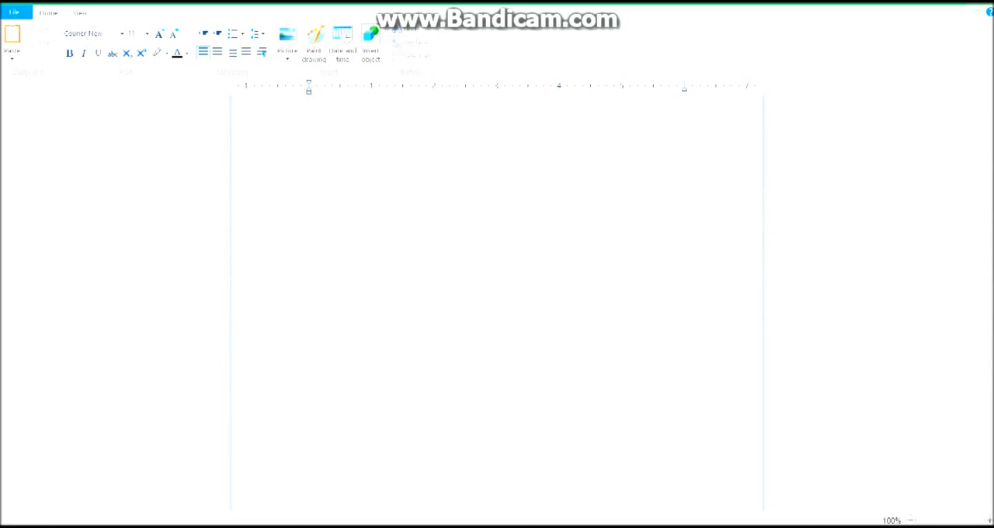
click(978, 2)
Open the plugins folder of Bukkit Server 1.6.1, move its window to uncover the plugin files on the desktop, and minimize it.
scroll(365, 140, up, 1)
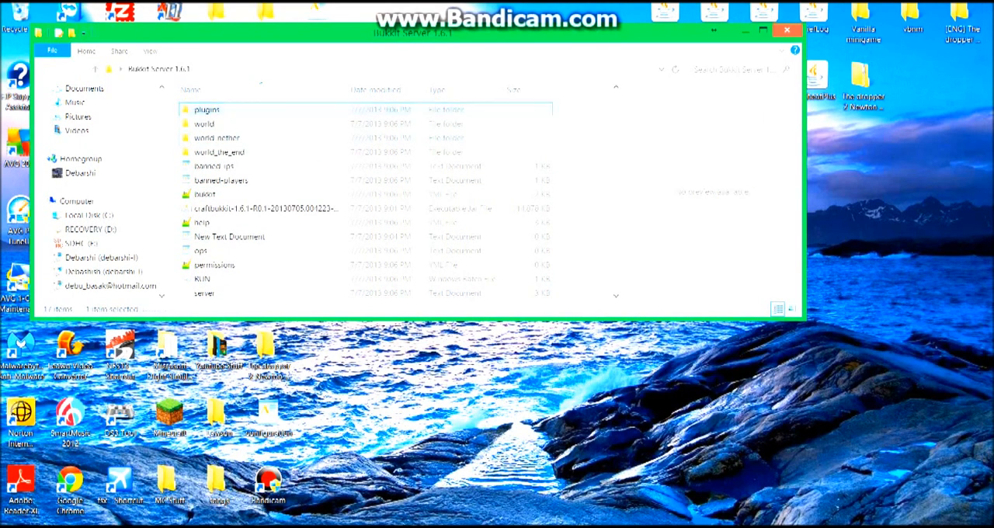
double_click(206, 110)
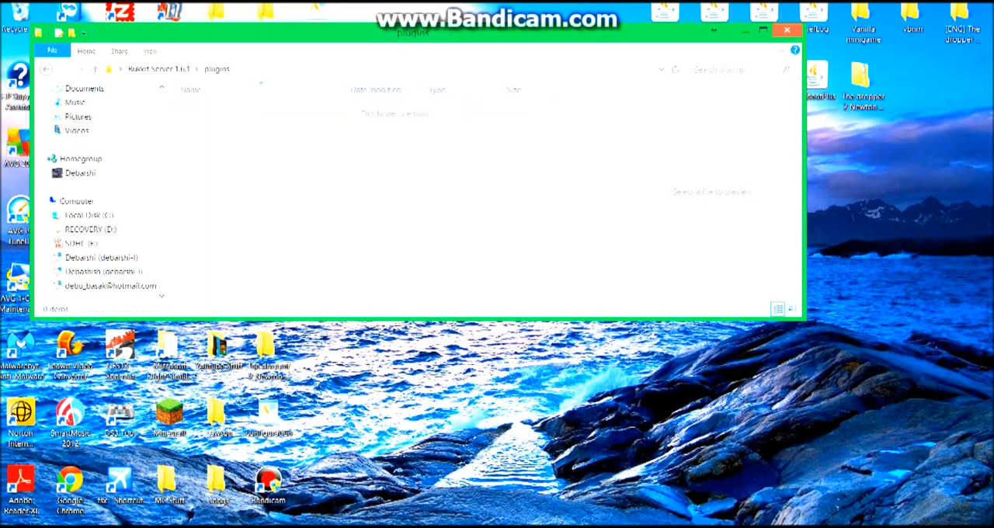
drag(411, 31, 485, 115)
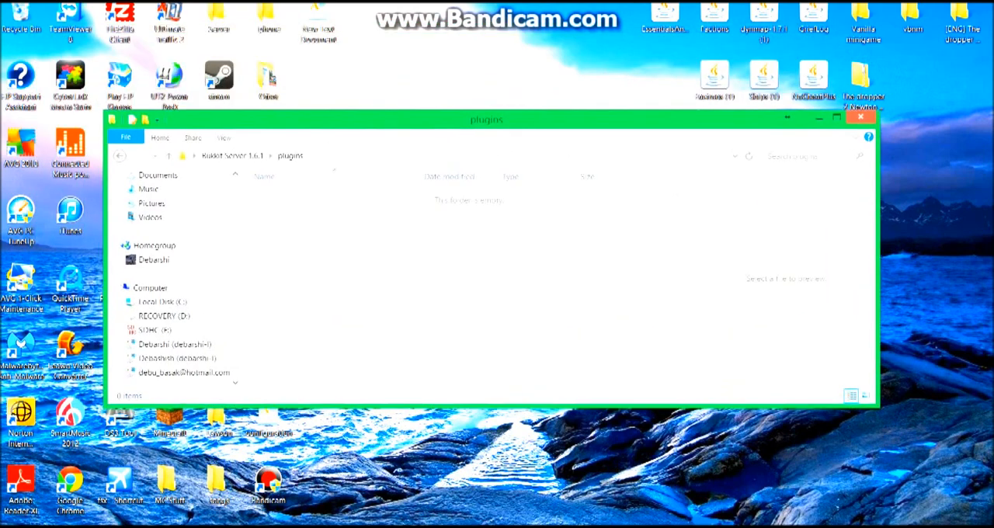
drag(485, 115, 508, 42)
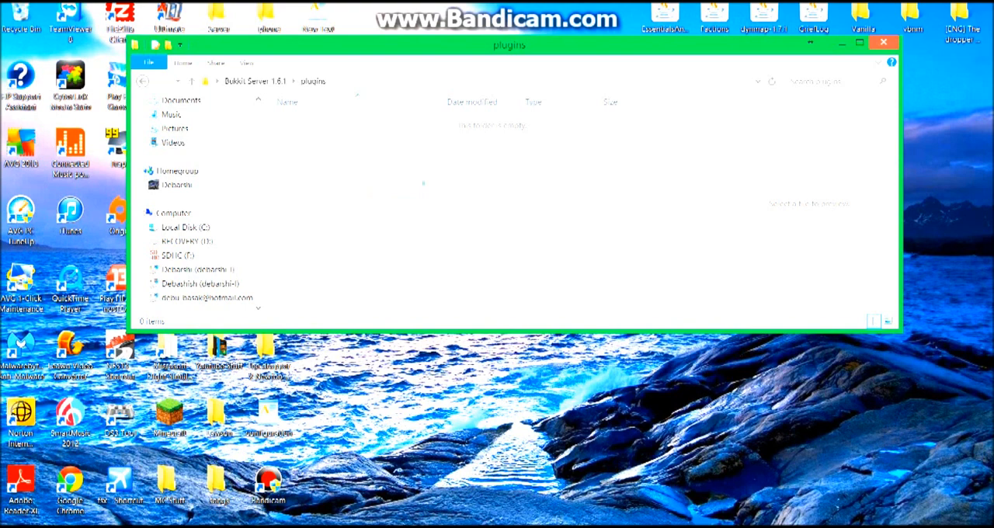
drag(360, 136, 457, 133)
drag(699, 45, 715, 92)
click(815, 26)
drag(826, 90, 815, 155)
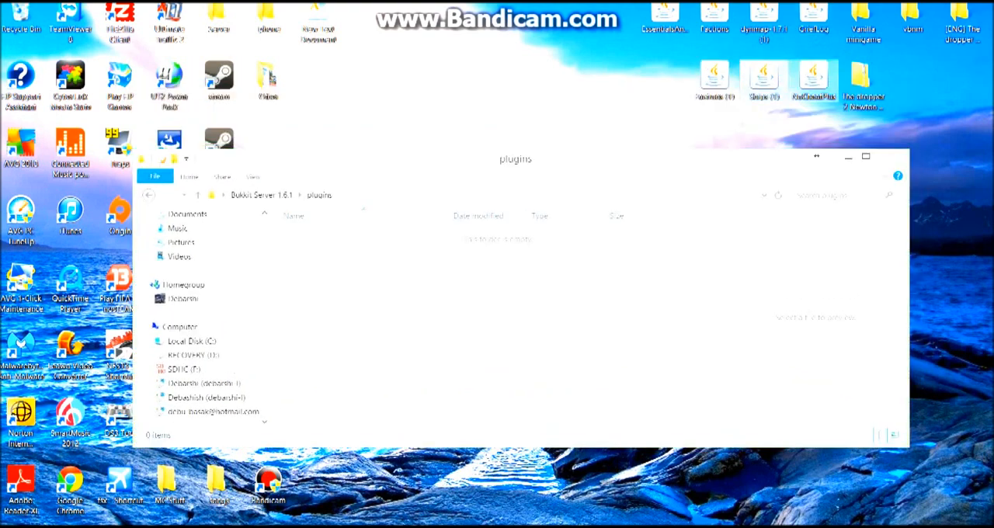
drag(815, 155, 832, 1)
key(super+Down)
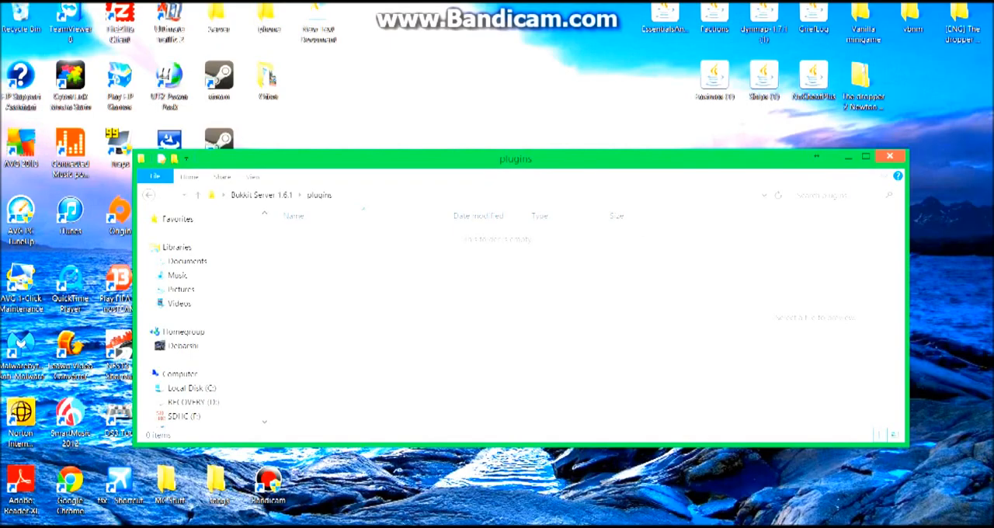
click(814, 79)
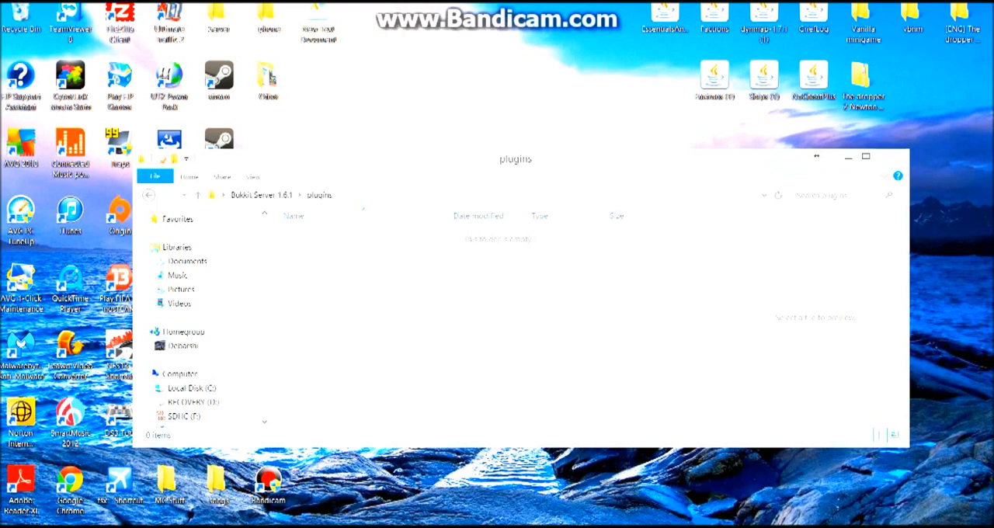
click(847, 156)
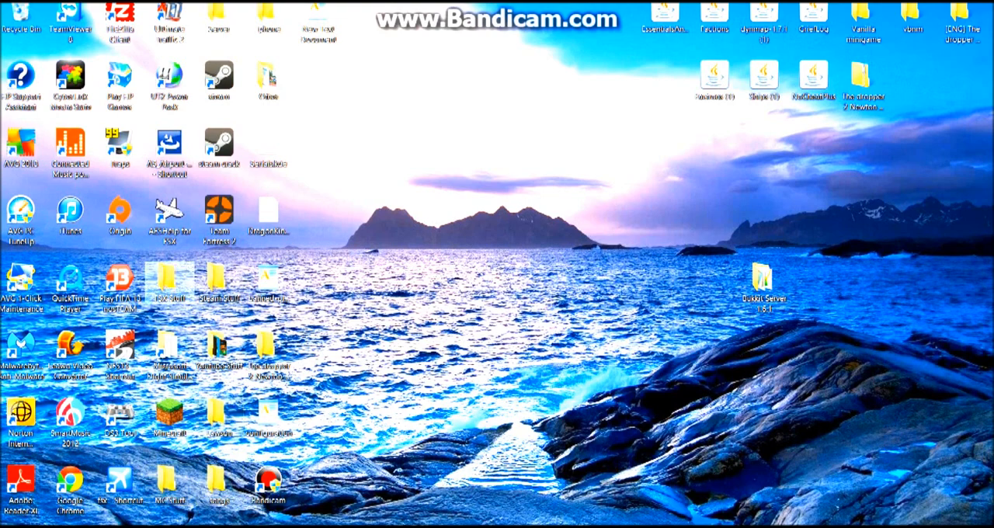
Open the desktop's Server folder, look at Bukkit Server 1.5.2 among the older servers, and close the window.
double_click(219, 16)
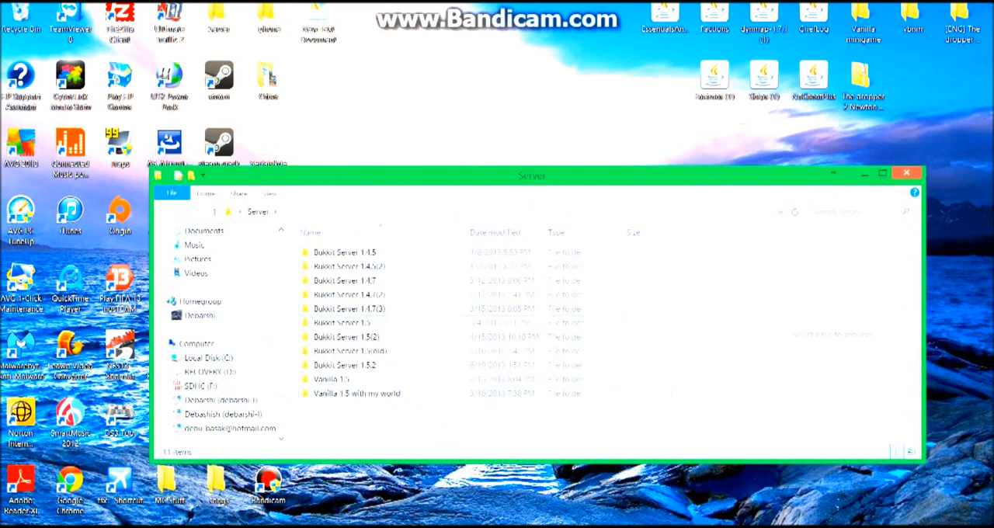
click(344, 365)
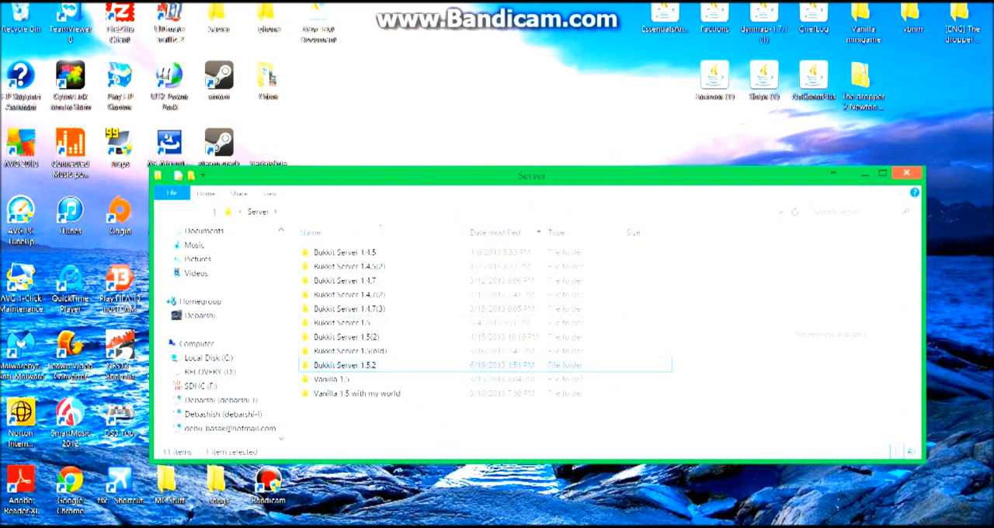
click(906, 173)
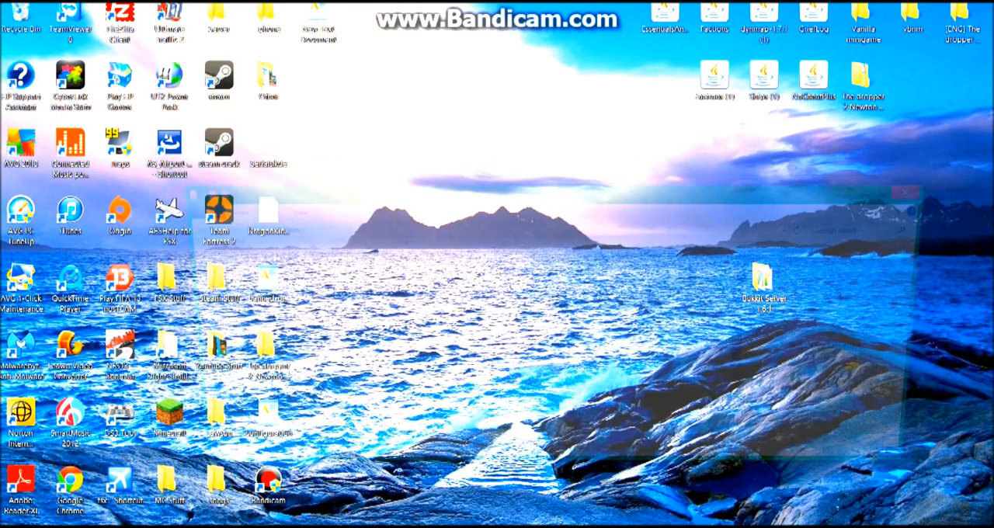
Open the plugins folder inside the vbnm server folder and find the Essentials plugin files.
scroll(497, 357, down, 1)
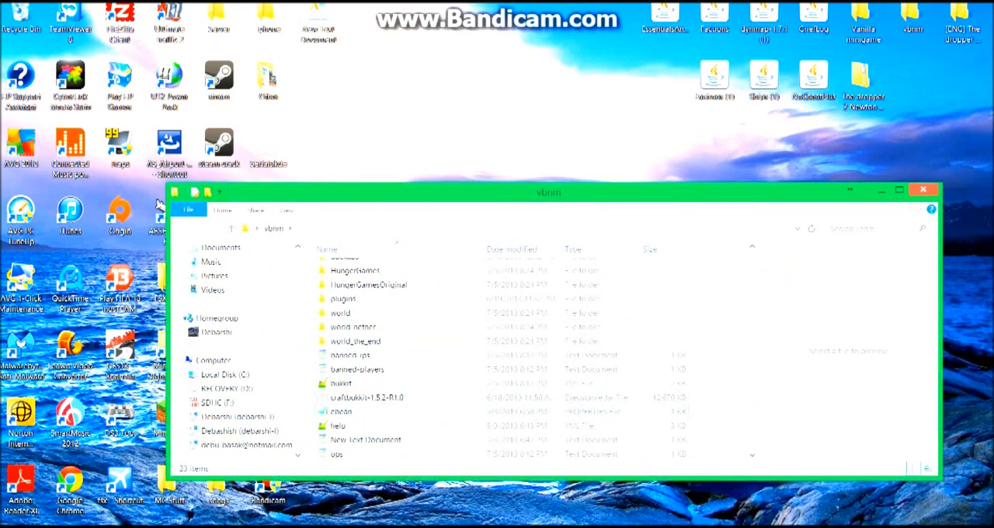
scroll(497, 357, down, 3)
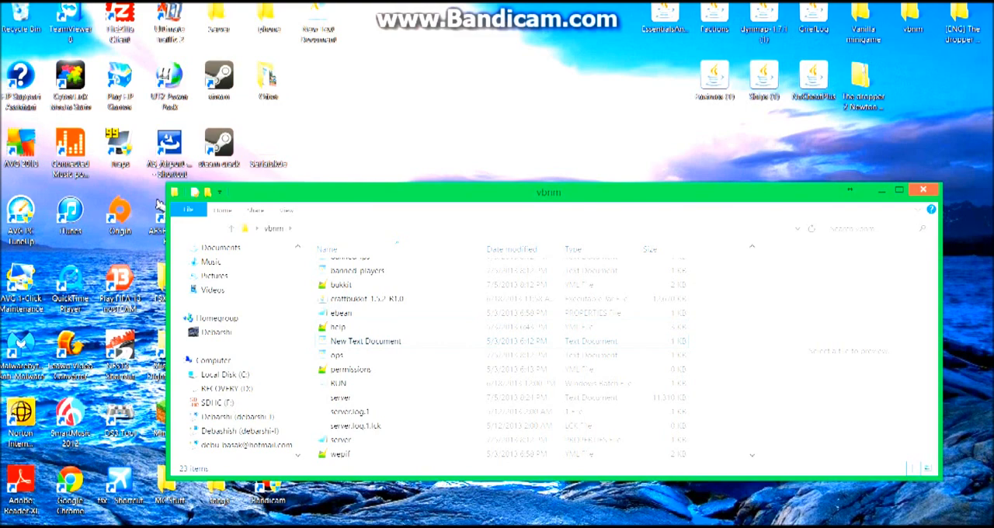
scroll(435, 340, up, 2)
double_click(372, 266)
scroll(435, 357, down, 15)
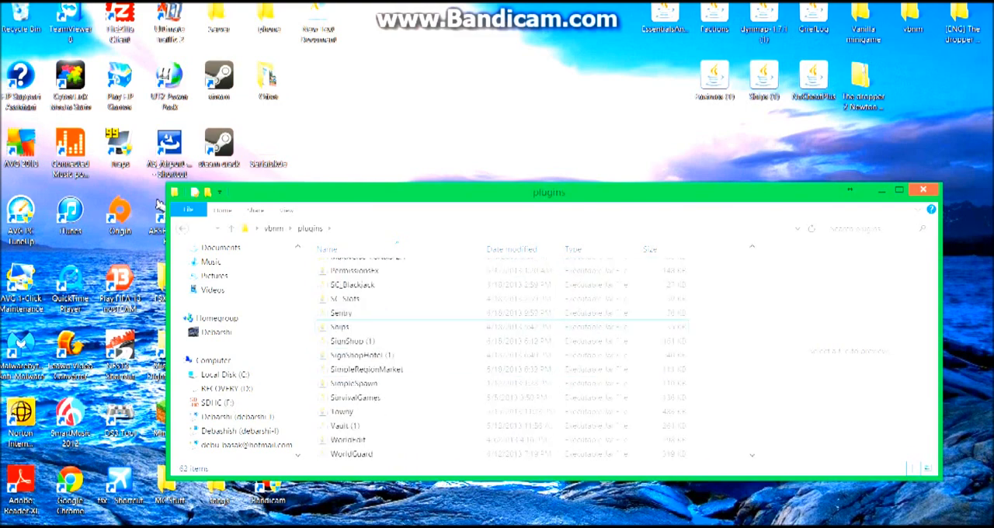
scroll(435, 357, up, 3)
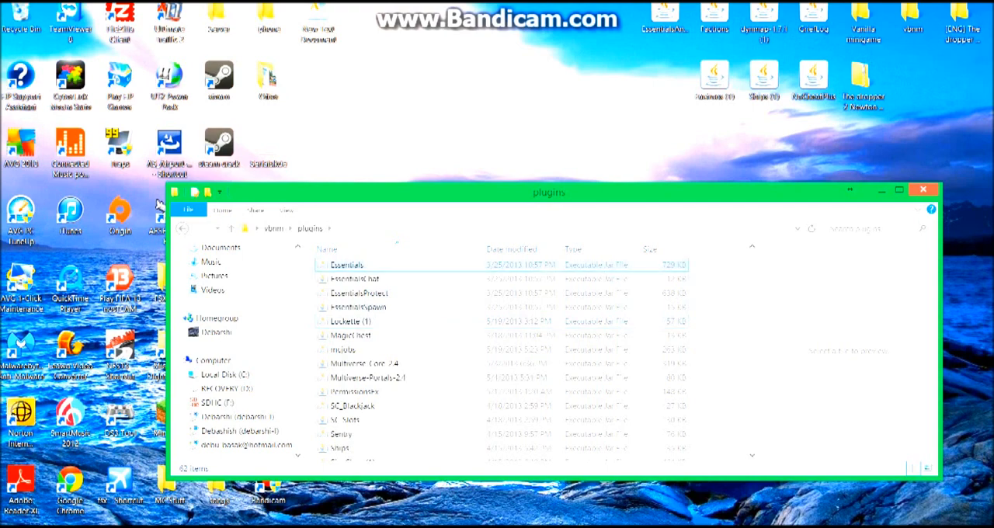
Copy the Essentials, EssentialsChat, EssentialsProtect and EssentialsSpawn files from the vbnm plugins folder, and close its window.
right_click(396, 266)
click(693, 262)
drag(692, 262, 647, 302)
right_click(618, 288)
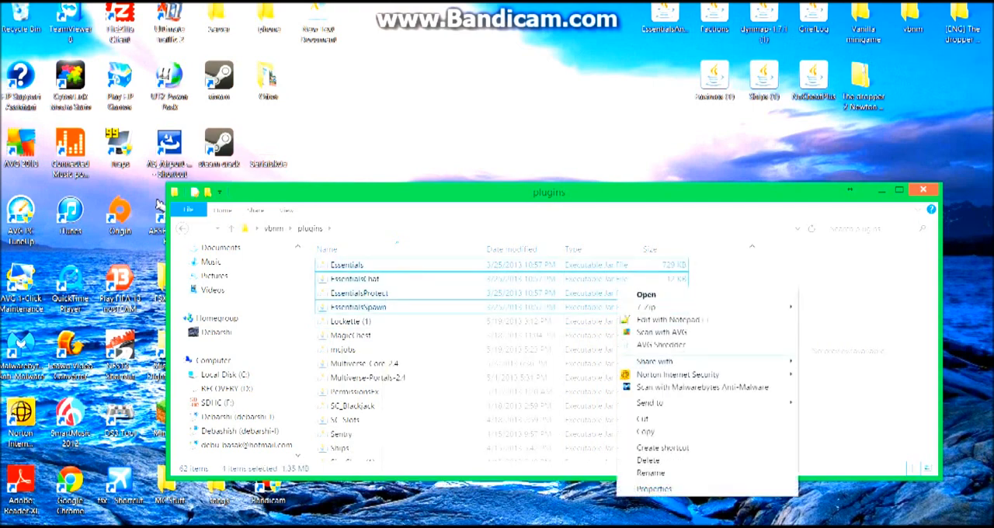
click(646, 431)
click(922, 190)
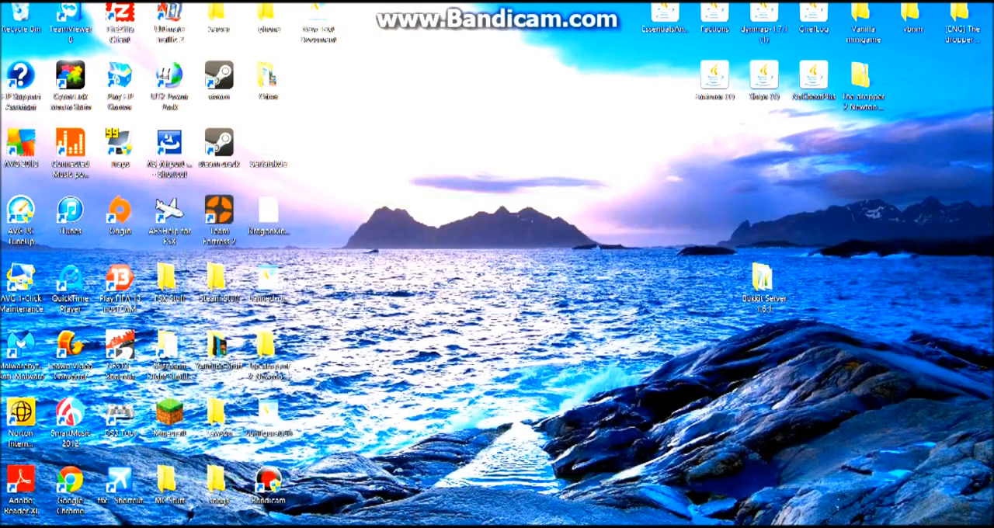
Return to the Bukkit Server 1.6.1 plugins folder and paste the four copied Essentials plugins there.
click(4, 523)
key(super)
click(129, 525)
right_click(464, 299)
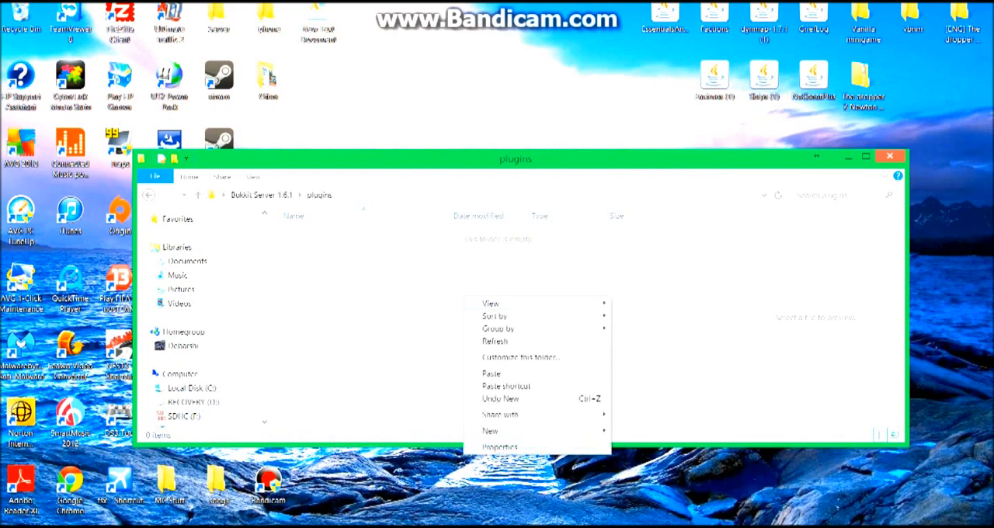
click(490, 373)
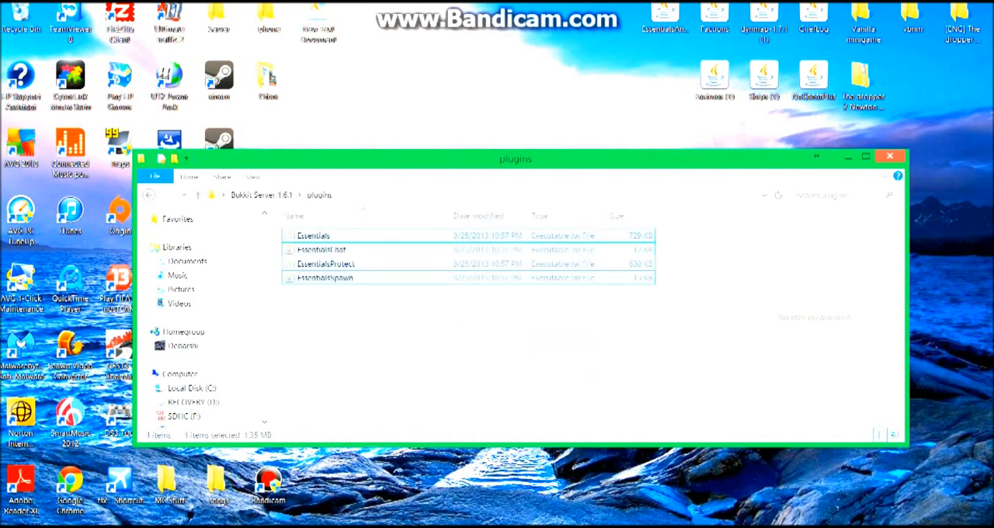
Start the server with the RUN batch file in Bukkit Server 1.6.1, minimize the folder window and move the console aside.
key(BackSpace)
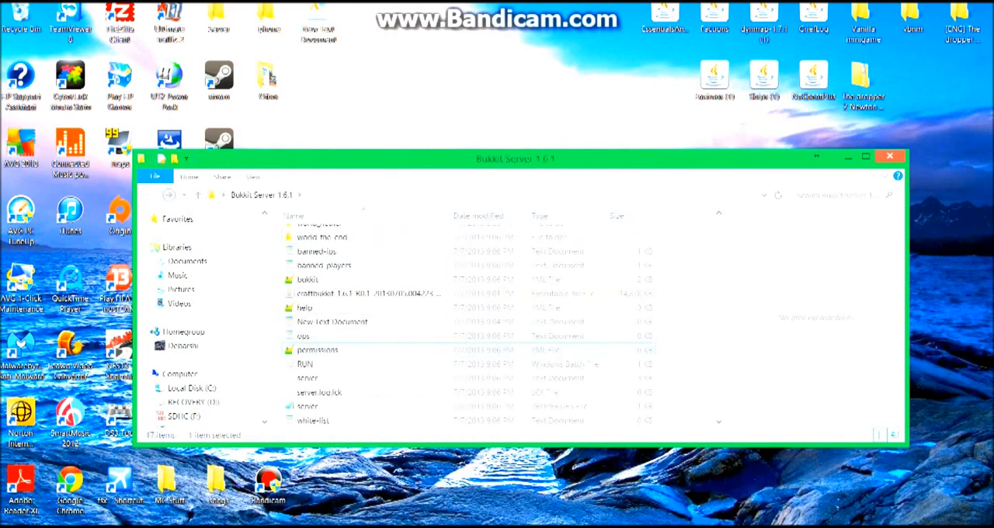
double_click(305, 364)
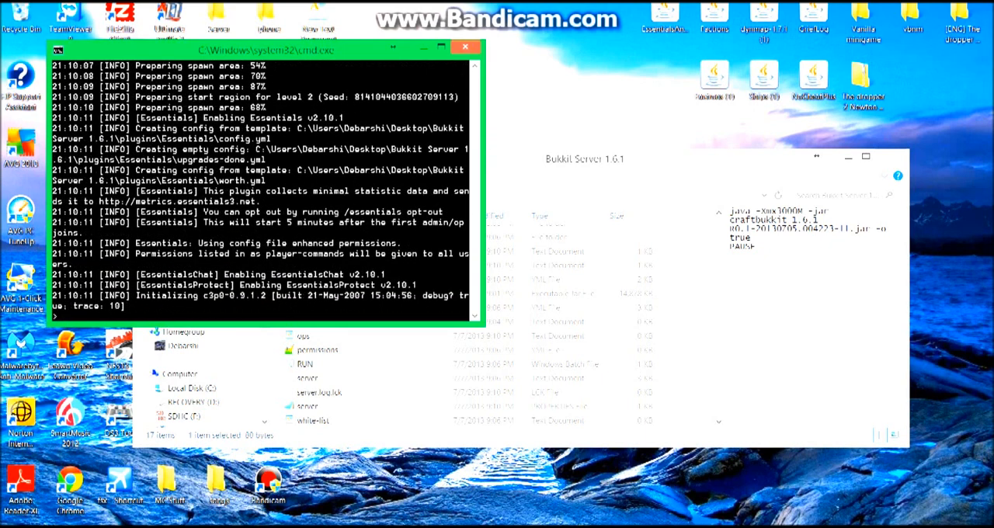
click(441, 47)
click(848, 157)
drag(233, 2, 572, 48)
Launch Minecraft 1.6.1 from the desktop with the default profile, and shift the server console upward.
double_click(169, 416)
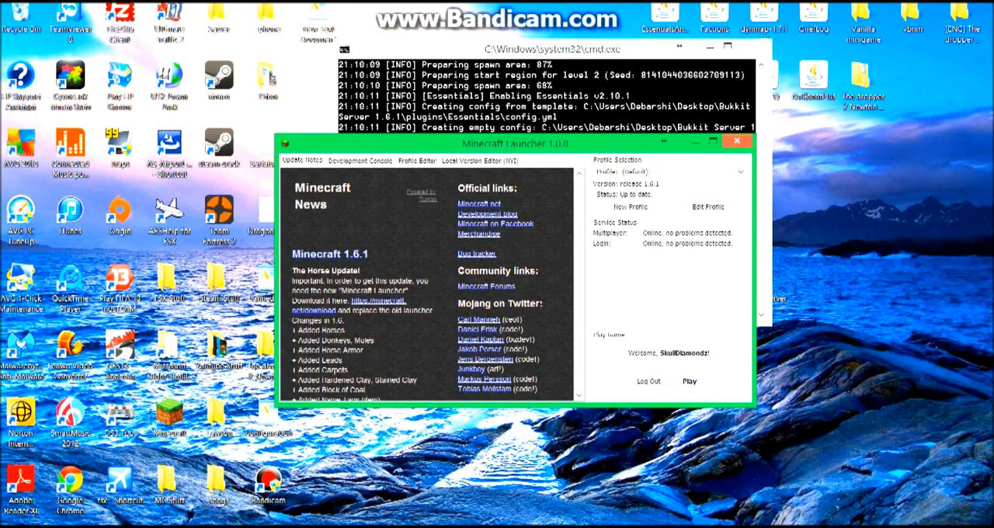
click(688, 381)
drag(553, 49, 552, 35)
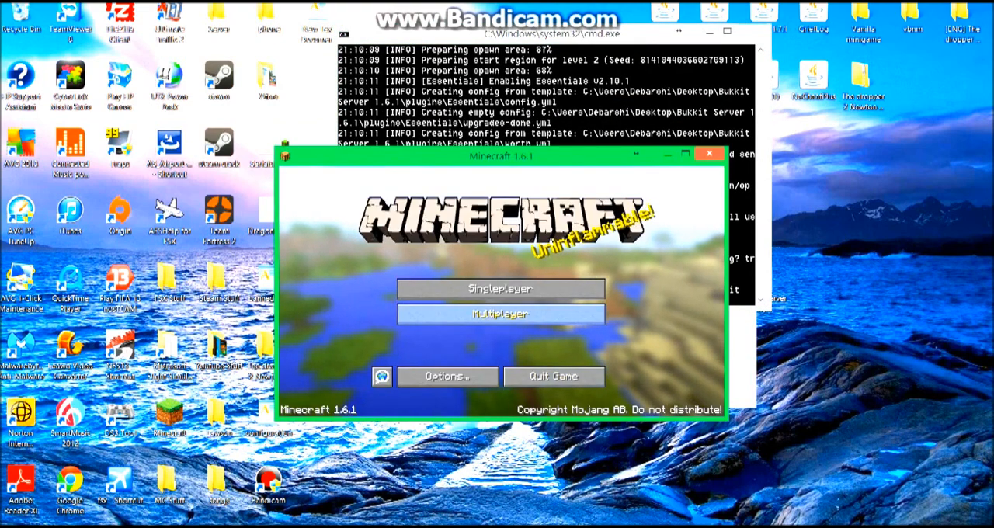
Join the local server from Minecraft's multiplayer mode through a direct connection to the address localhost.
click(499, 313)
click(500, 372)
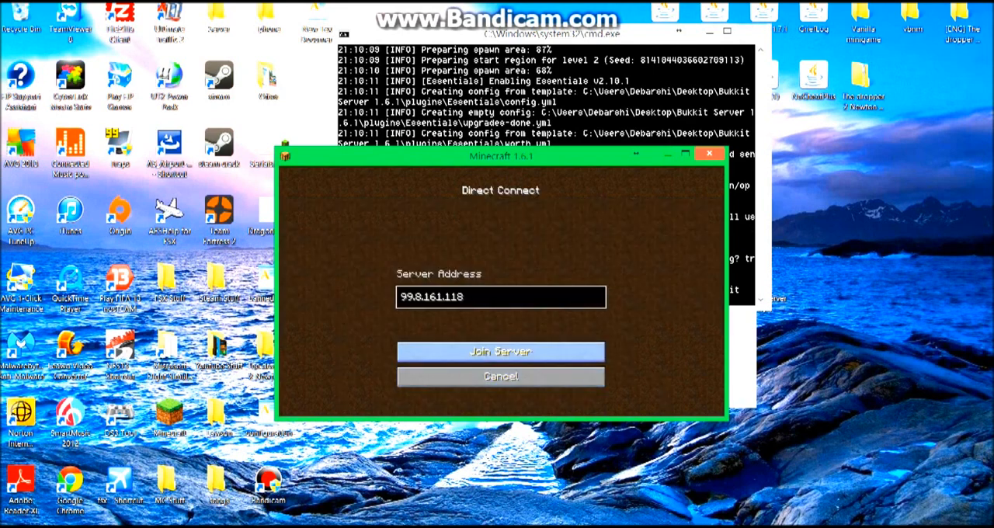
key(BackSpace)
key(BackSpace)
key(BackSpace)
key(BackSpace)
key(BackSpace)
key(BackSpace)
key(BackSpace)
key(BackSpace)
key(BackSpace)
key(BackSpace)
key(BackSpace)
text(localhost)
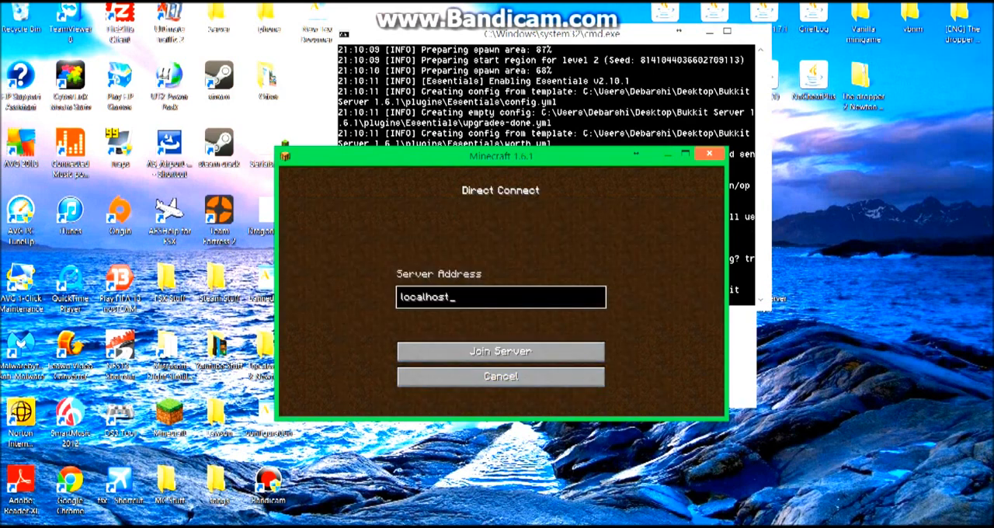
click(500, 350)
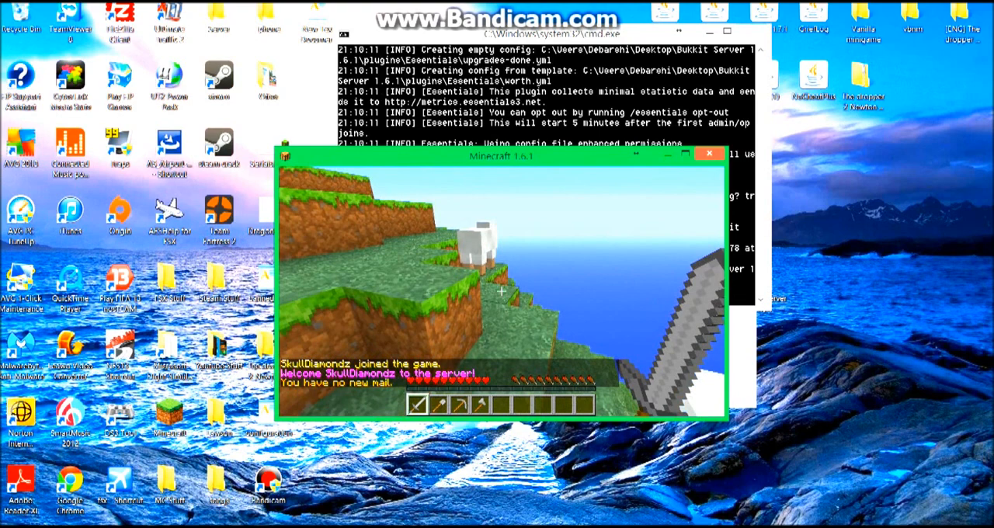
Pause the game, move its window aside to check the server console, and bring it back to resume playing.
key(Escape)
drag(500, 156, 400, 361)
click(543, 233)
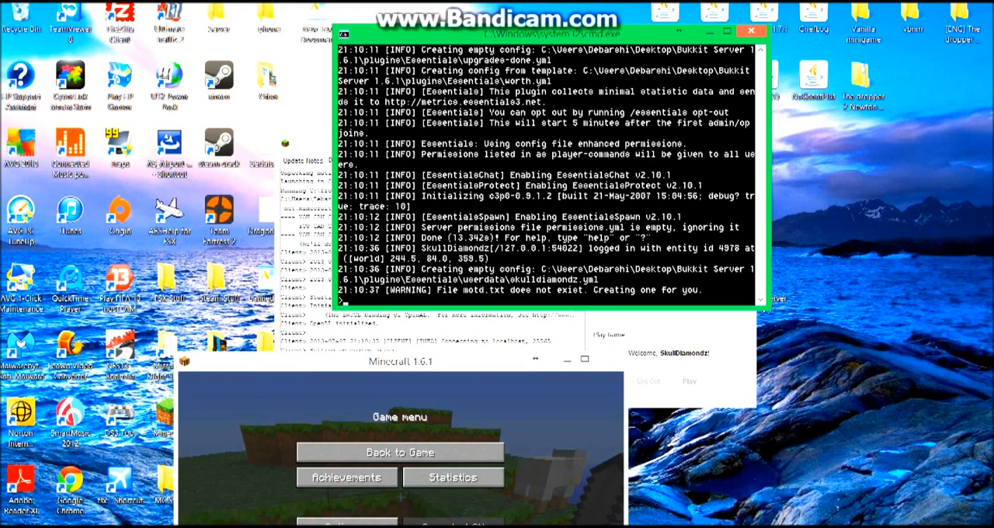
drag(400, 361, 471, 113)
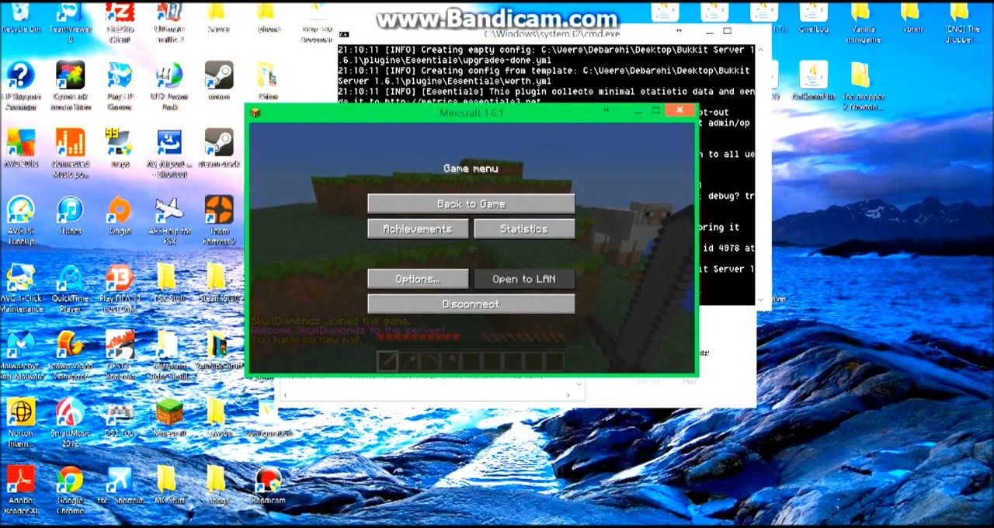
key(Escape)
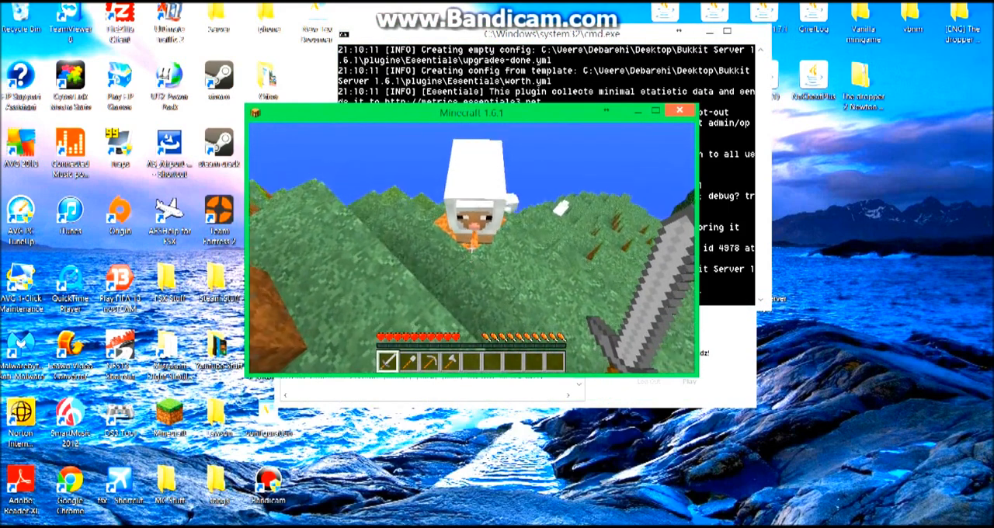
Walk forward through the server world, disconnect and close the game, and return to the server console.
key(w)
key(w)
key(w)
key(w)
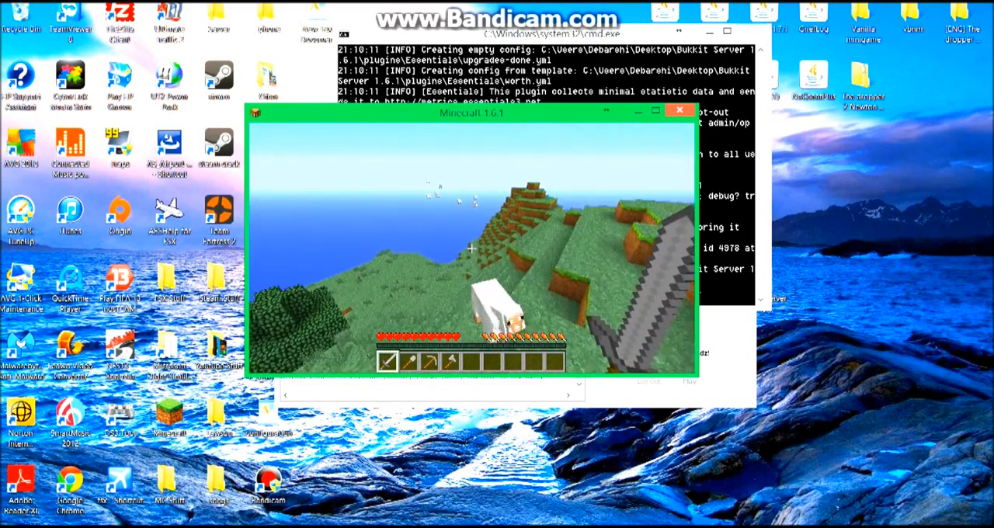
key(w)
key(Escape)
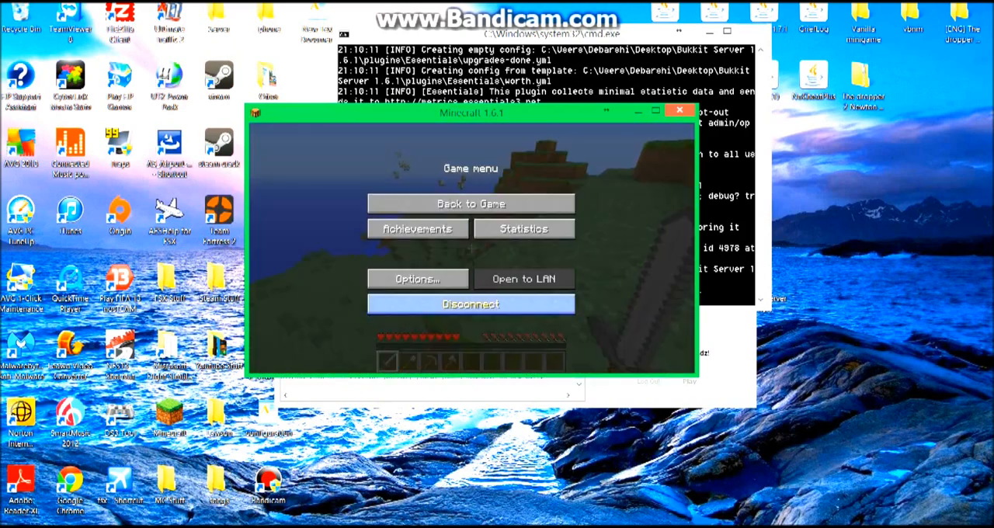
click(471, 303)
click(516, 331)
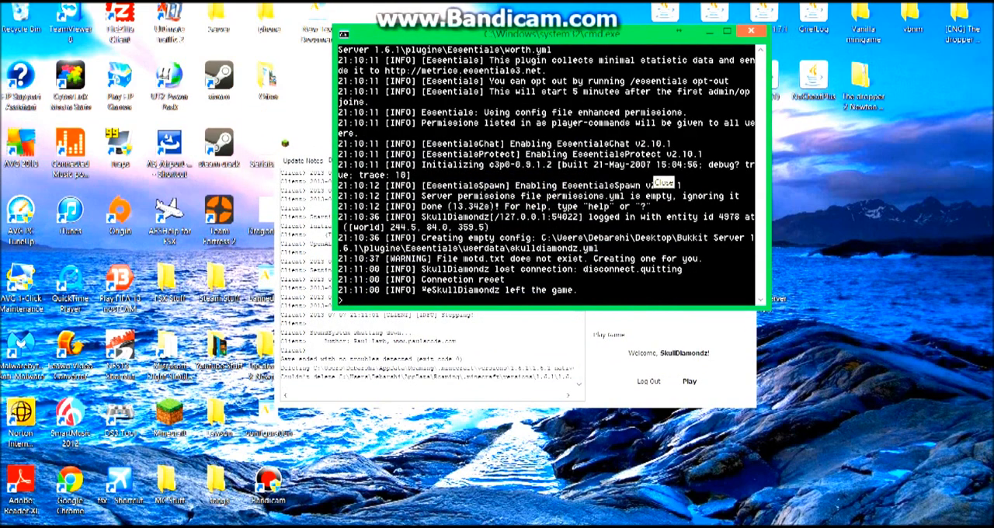
Broadcast "hi" from the server console with the say command and run reload to reload the plugins.
text(sa)
key(BackSpace)
text(\y hi)
key(Return)
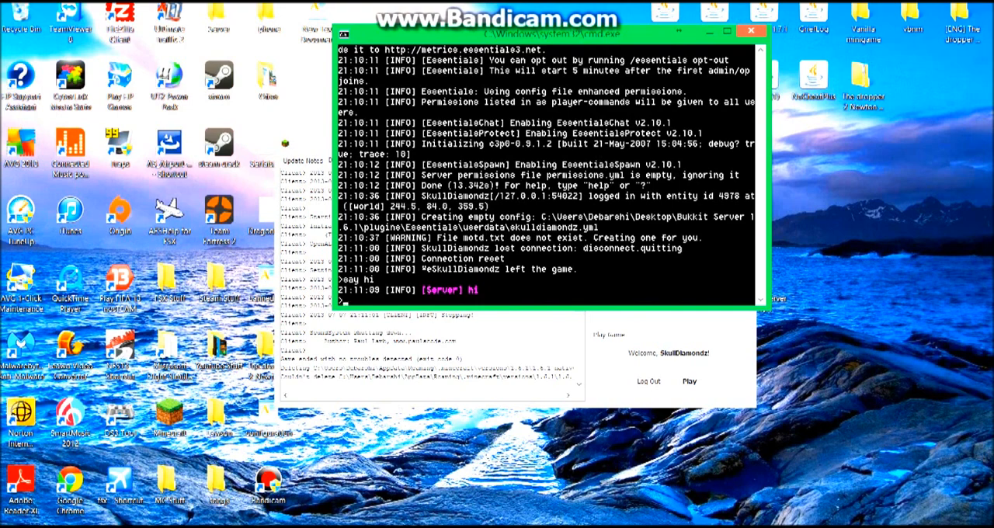
text(reload)
key(Return)
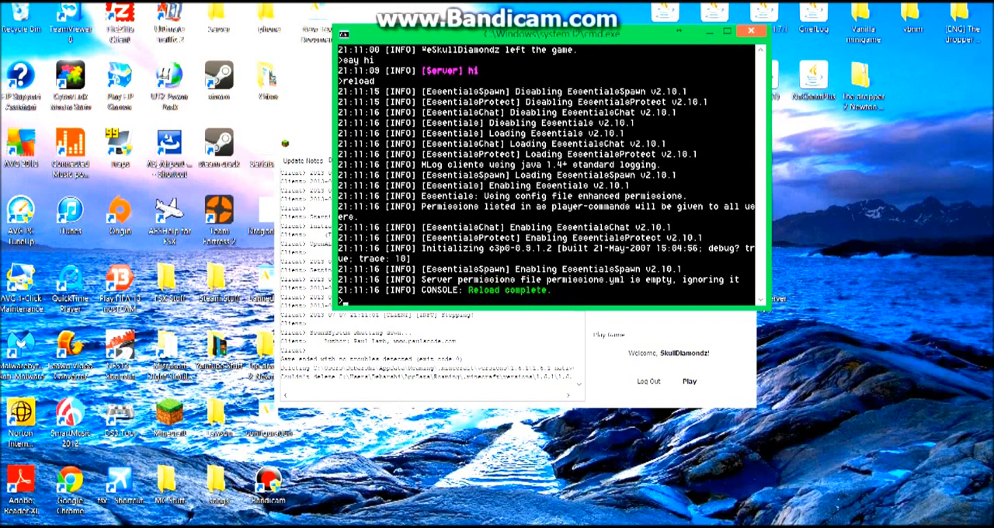
Request help in the server console with help and ?, and read through the list of available commands.
text(help)
key(Return)
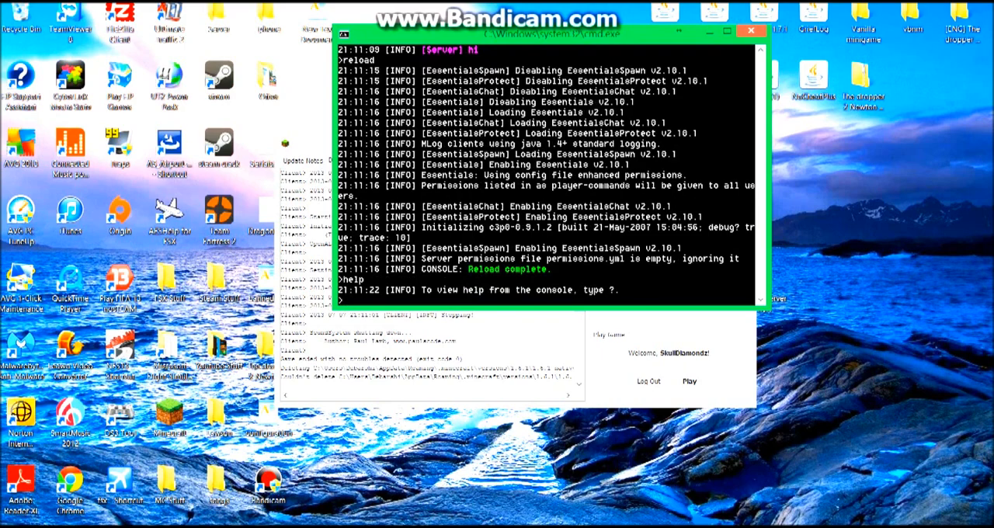
text(?)
key(Return)
scroll(547, 175, up, 20)
scroll(546, 175, down, 20)
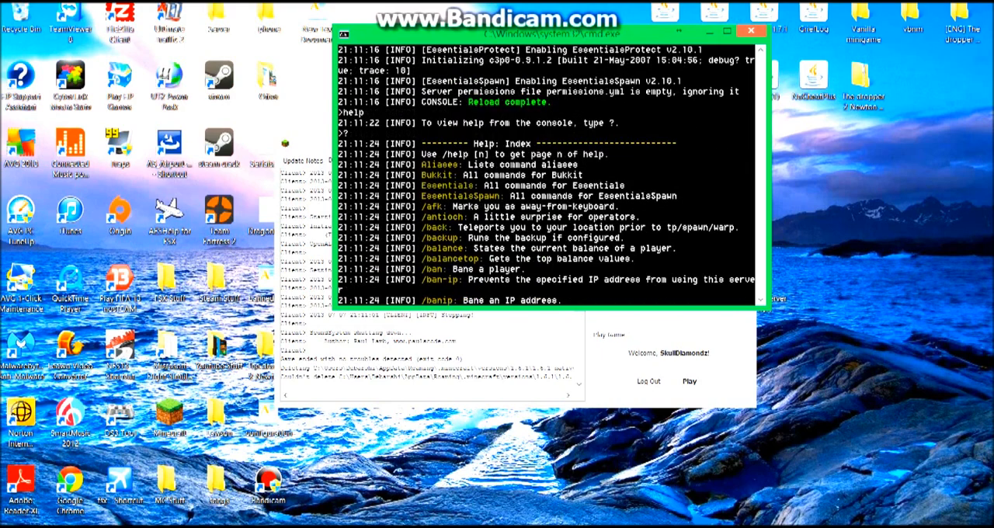
scroll(545, 175, down, 13)
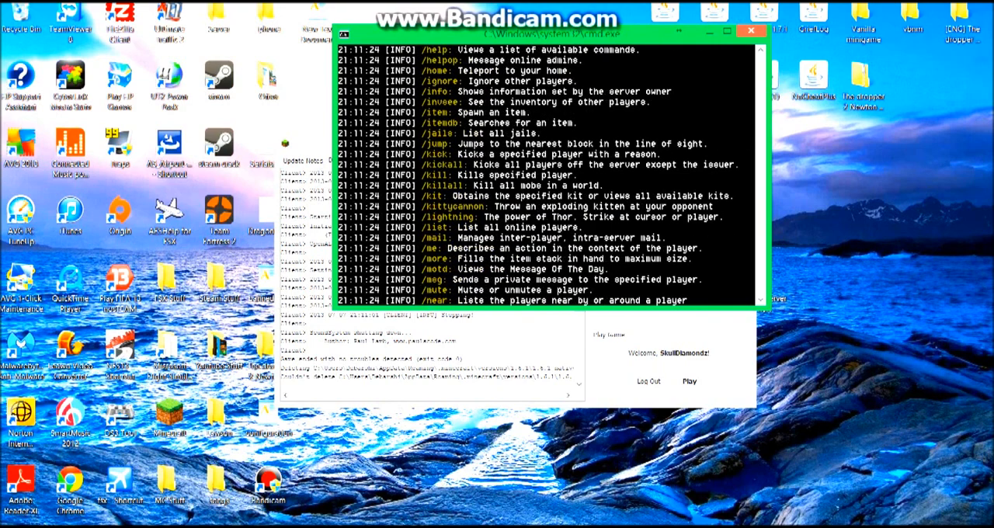
scroll(547, 174, down, 20)
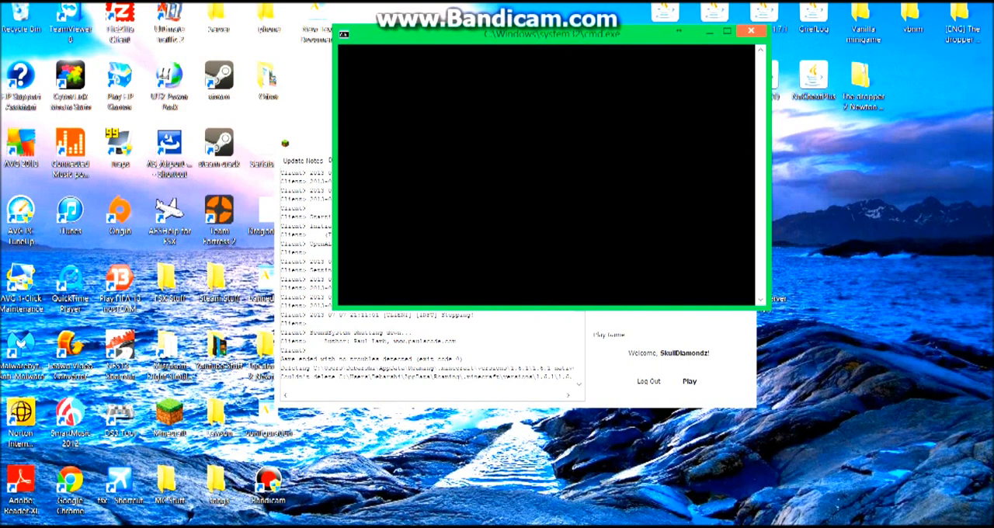
scroll(547, 175, up, 6)
scroll(546, 175, up, 1)
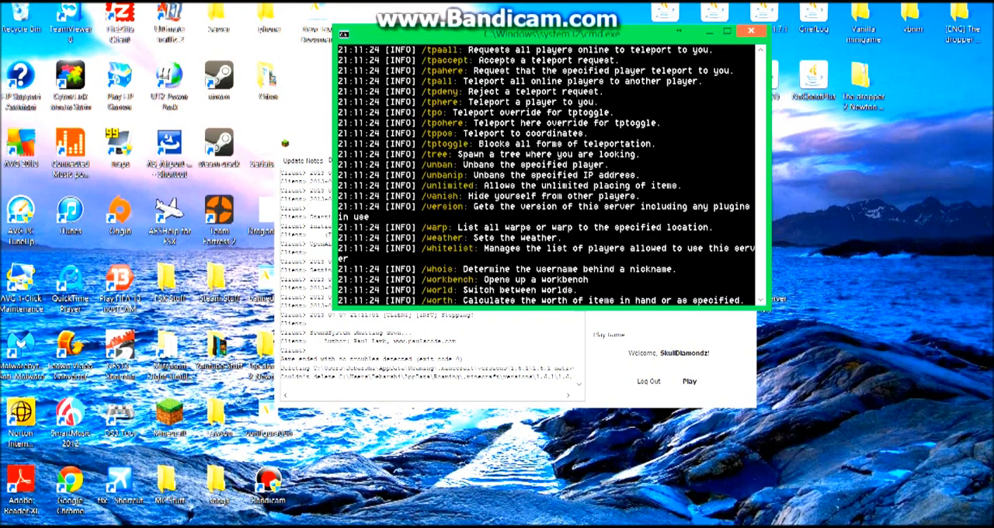
scroll(546, 176, down, 2)
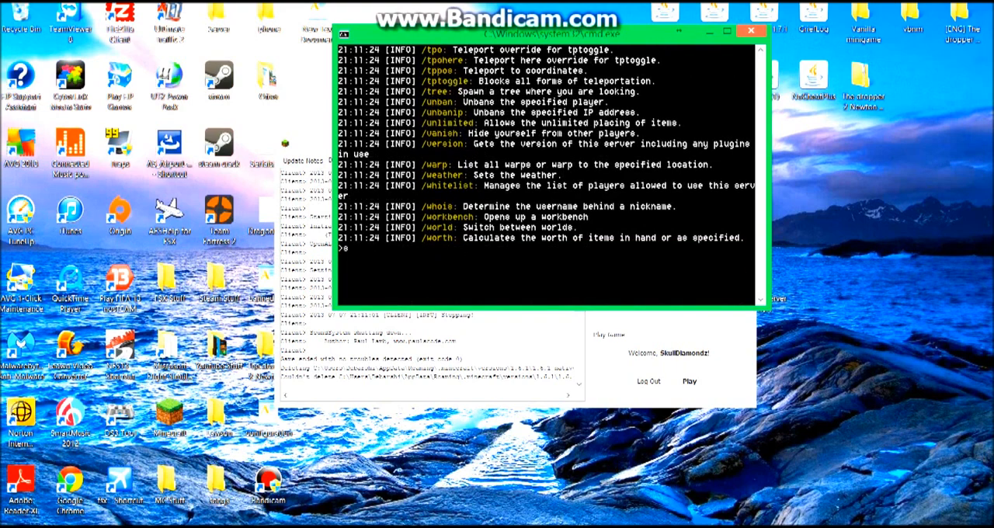
Shut down the server with the stop command, and close its console and the Minecraft launcher.
key(Return)
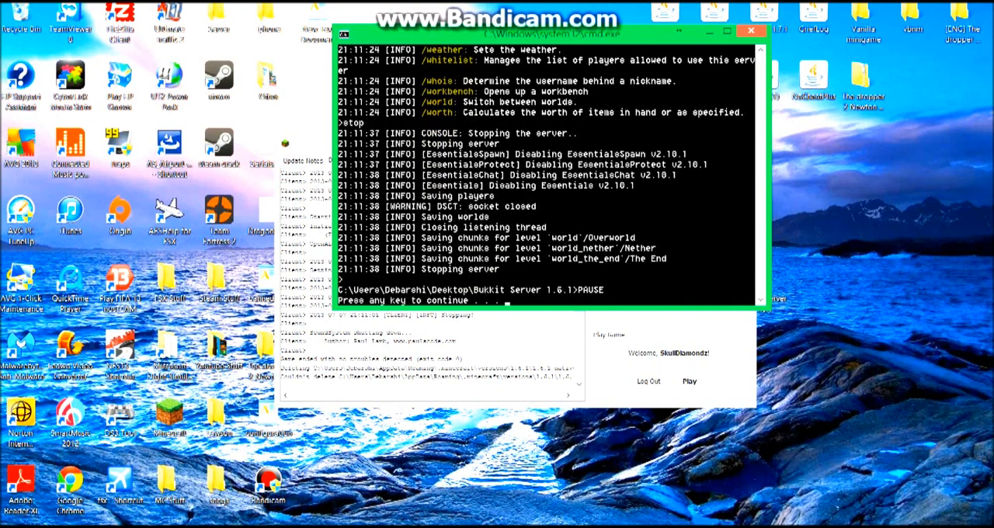
key(Return)
click(736, 140)
Relaunch Minecraft from the desktop with the default profile and join My Server from the multiplayer list.
double_click(169, 415)
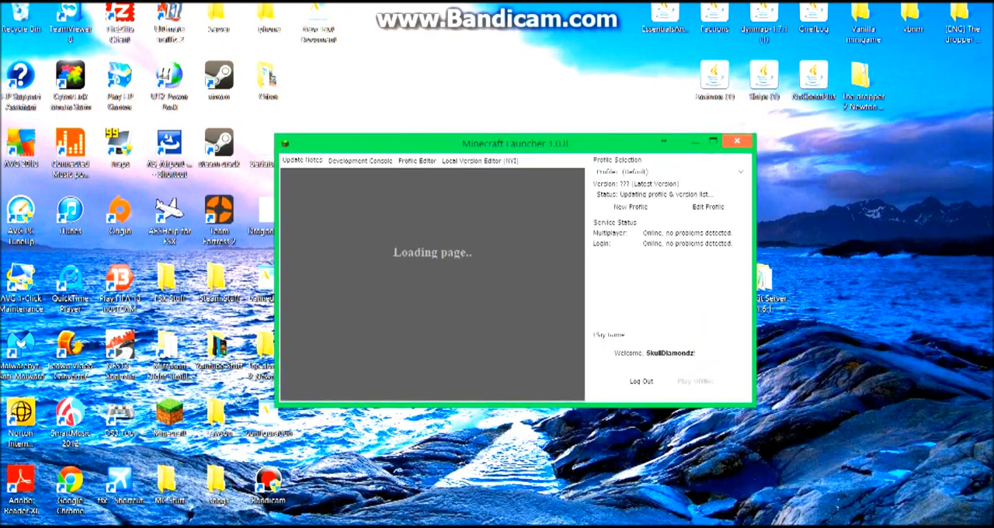
click(689, 381)
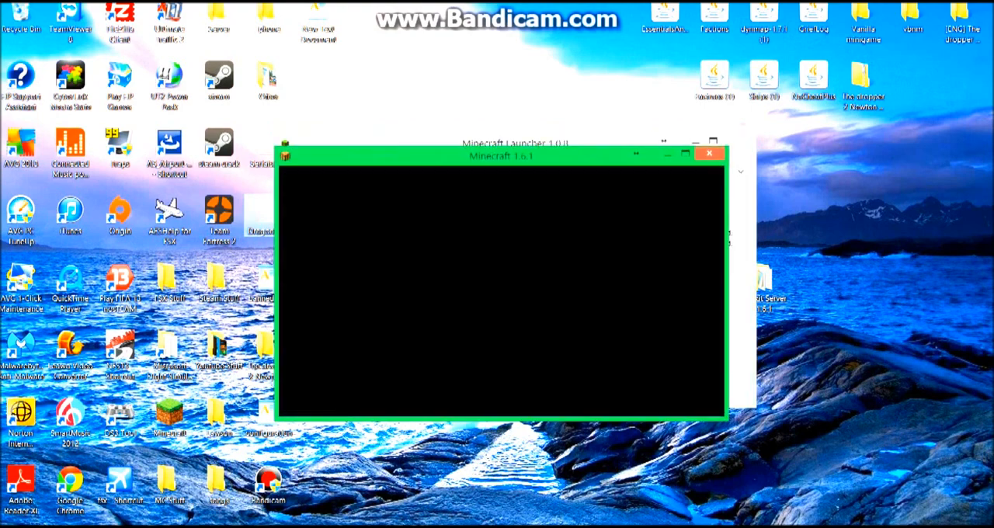
click(499, 313)
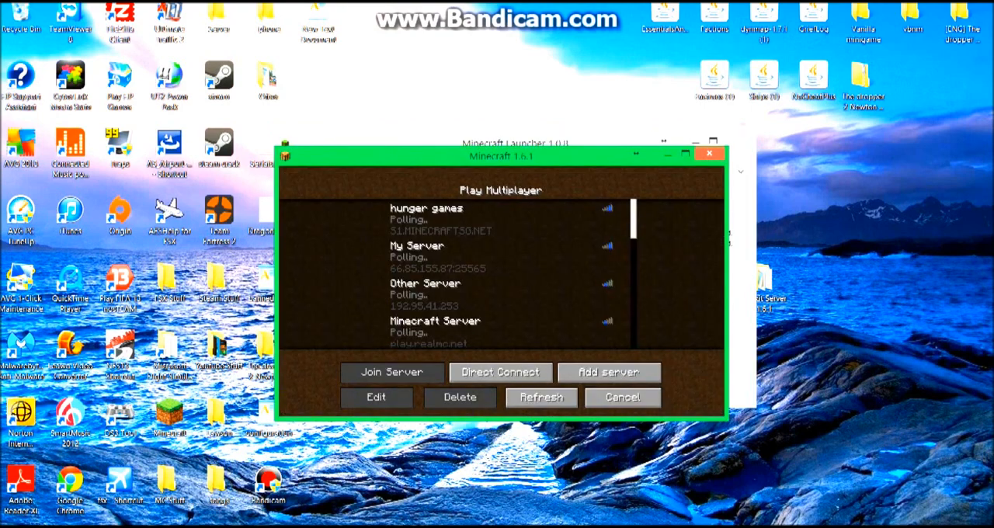
click(466, 256)
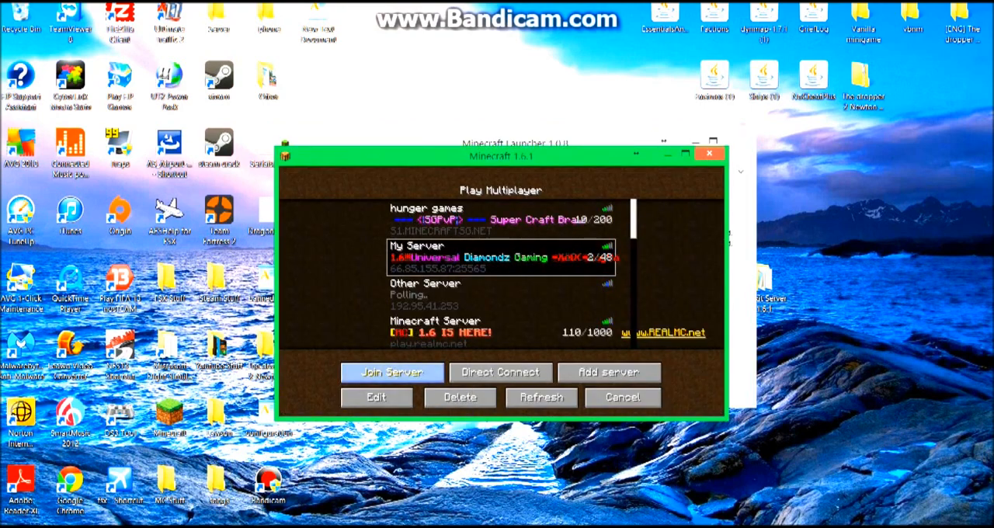
click(392, 372)
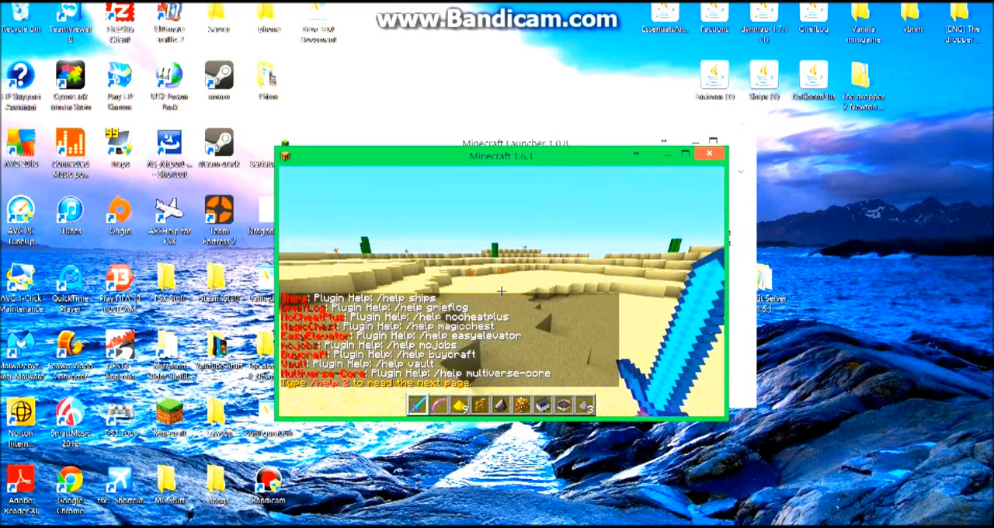
List the plugins installed on My Server with a chat command.
key(t)
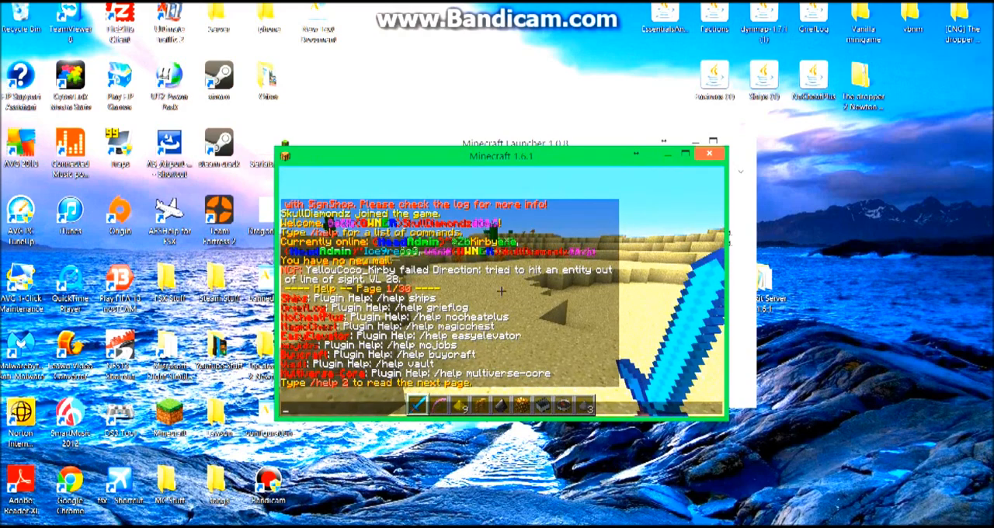
key(Escape)
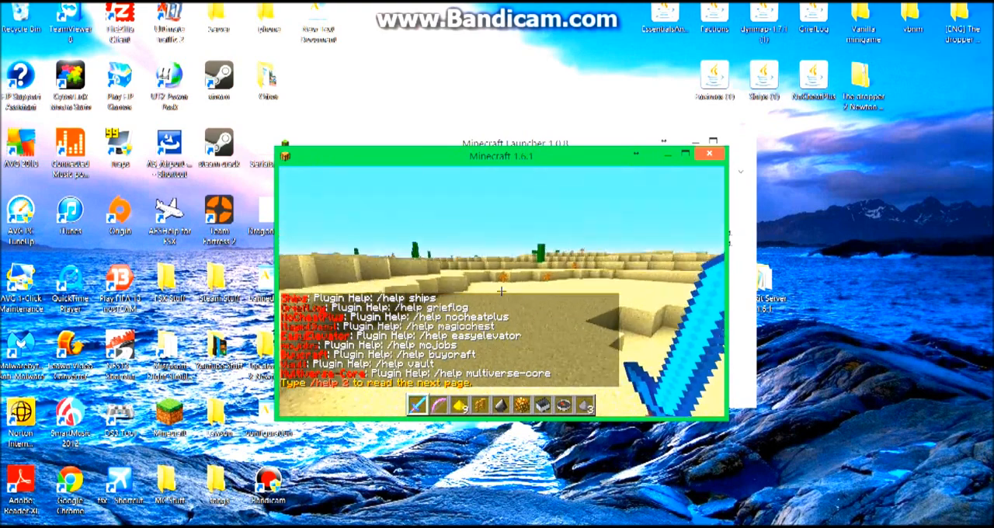
text(t/p)
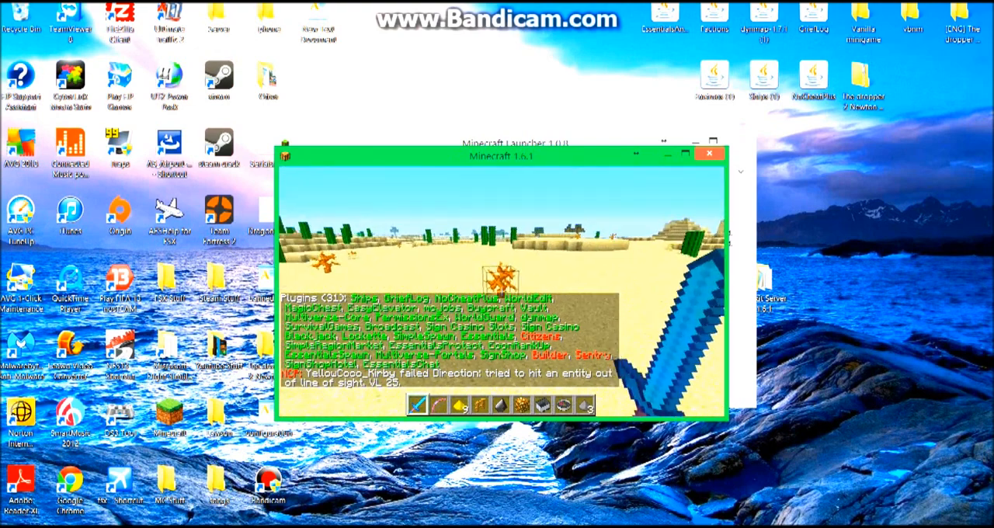
Disconnect from My Server and close the Minecraft window.
key(Escape)
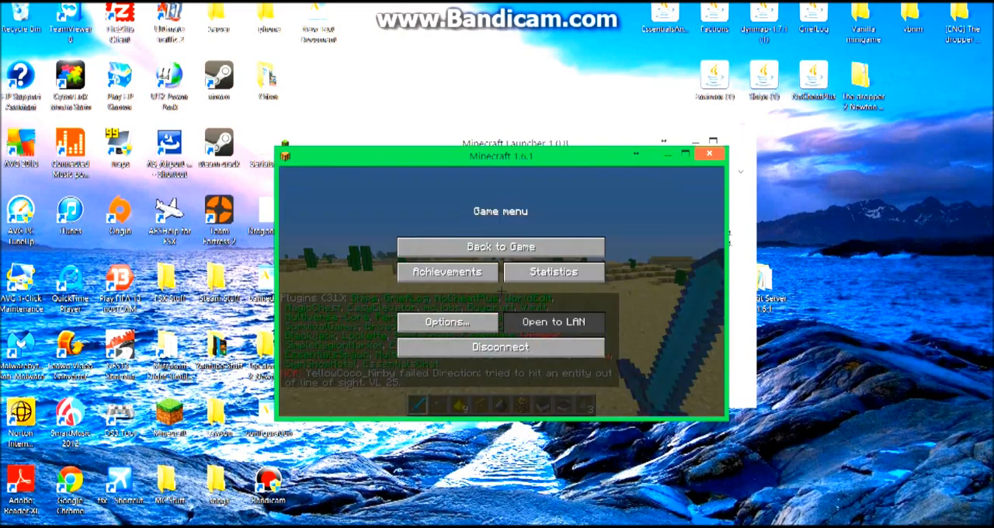
click(500, 347)
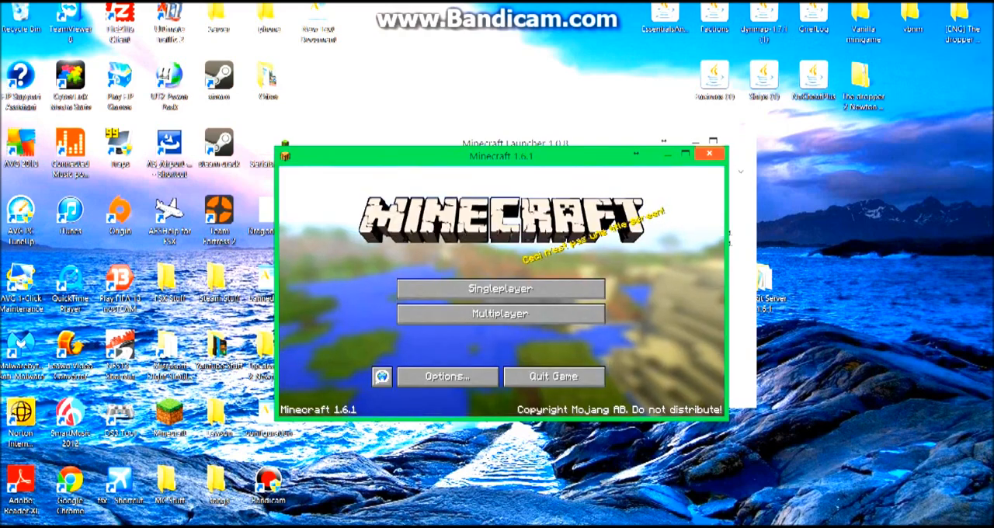
click(709, 153)
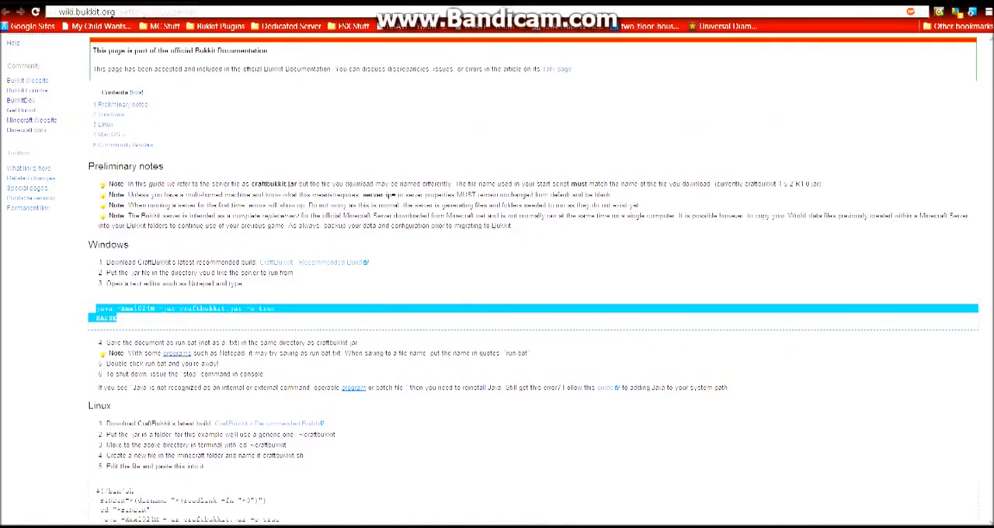
Search for "bukkit plugins" in a new Chrome tab and browse the plugin list and categories on plugins.bukkit.org.
key(ctrl+t)
text(bukkit plugins)
key(Return)
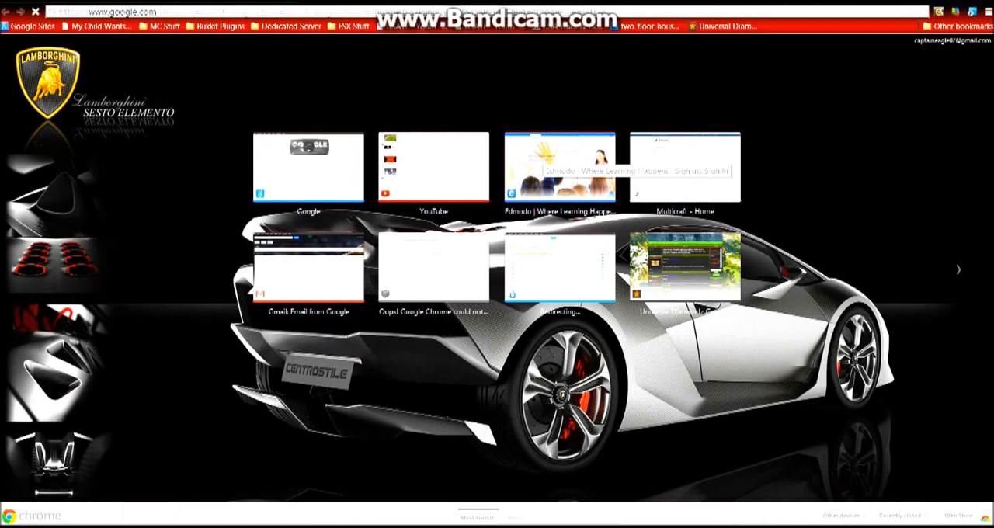
click(99, 135)
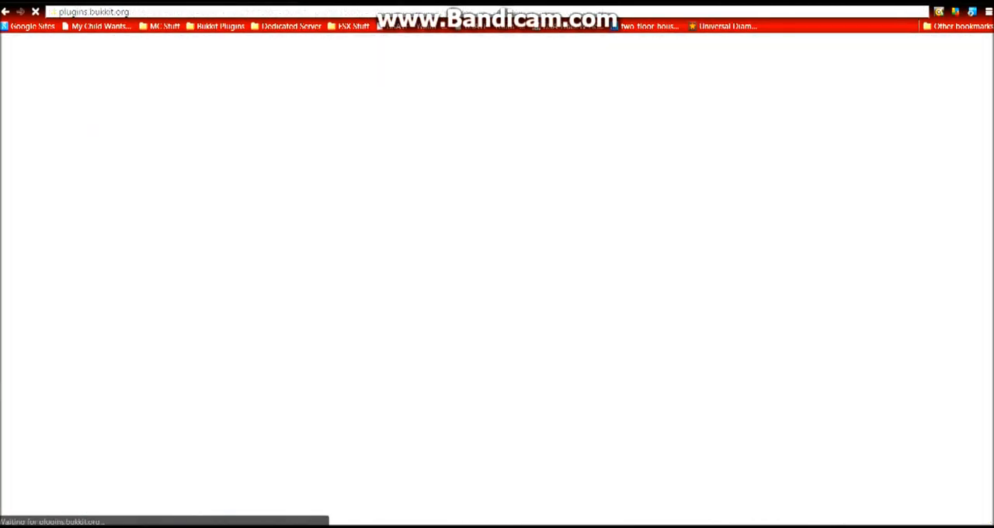
scroll(496, 280, down, 3)
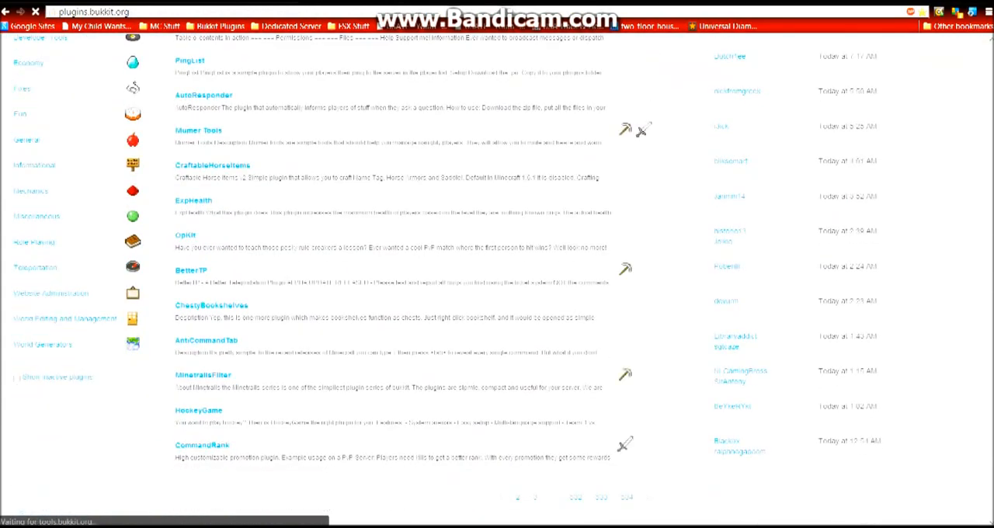
scroll(497, 280, up, 3)
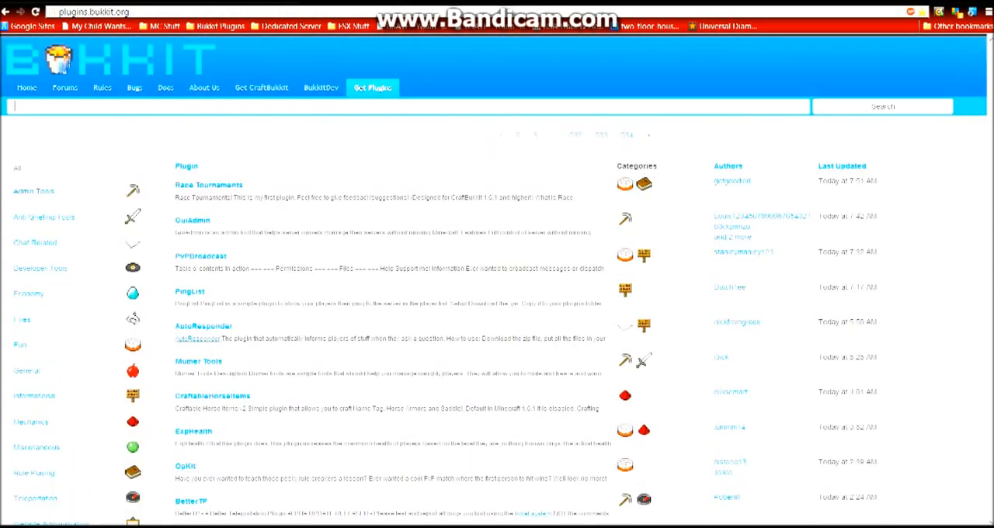
scroll(134, 114, down, 3)
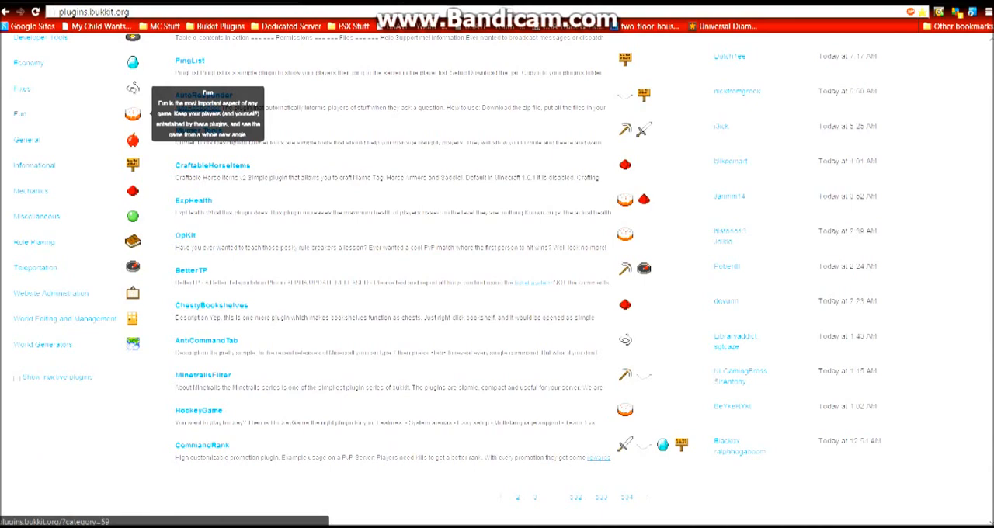
scroll(134, 115, up, 3)
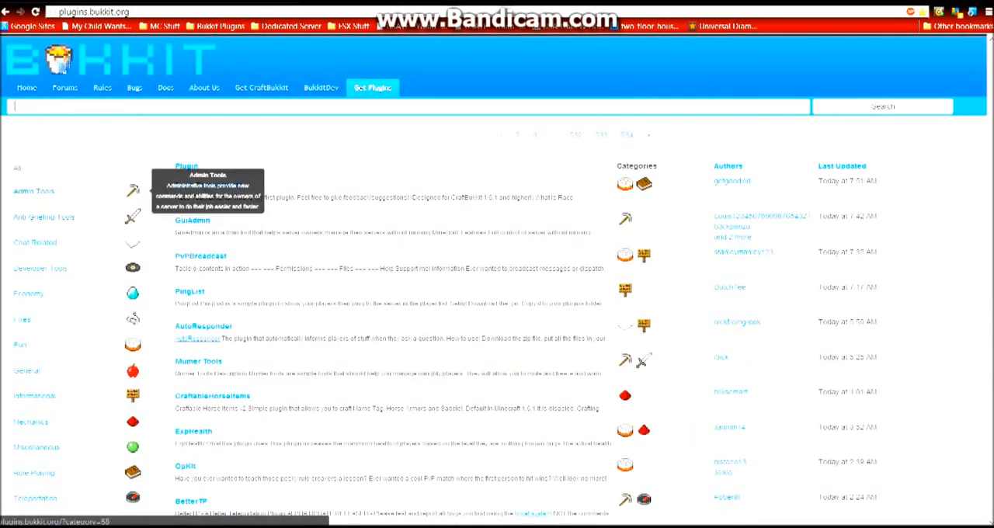
Filter the Bukkit plugin list to the Admin Tools category and look through the listed plugins.
click(133, 191)
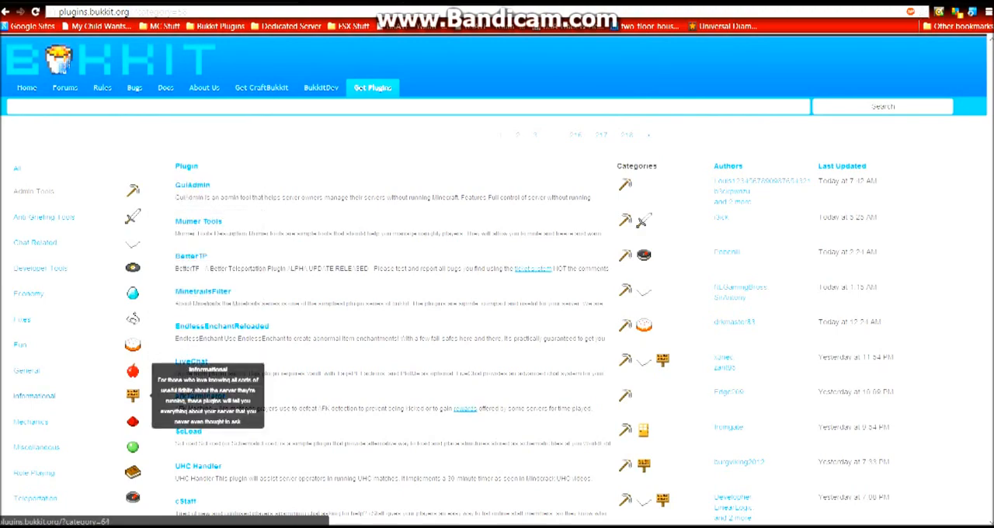
scroll(133, 396, down, 3)
scroll(132, 395, down, 1)
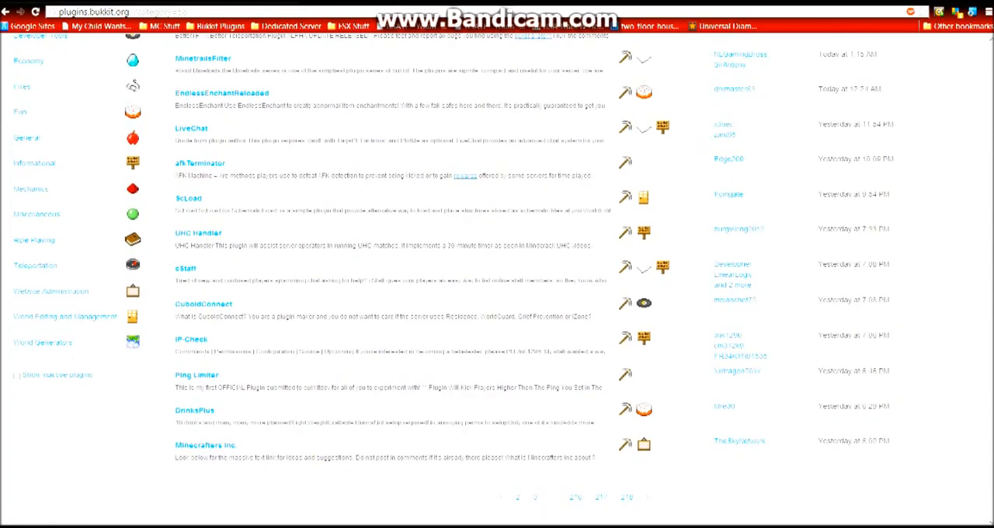
scroll(133, 395, up, 6)
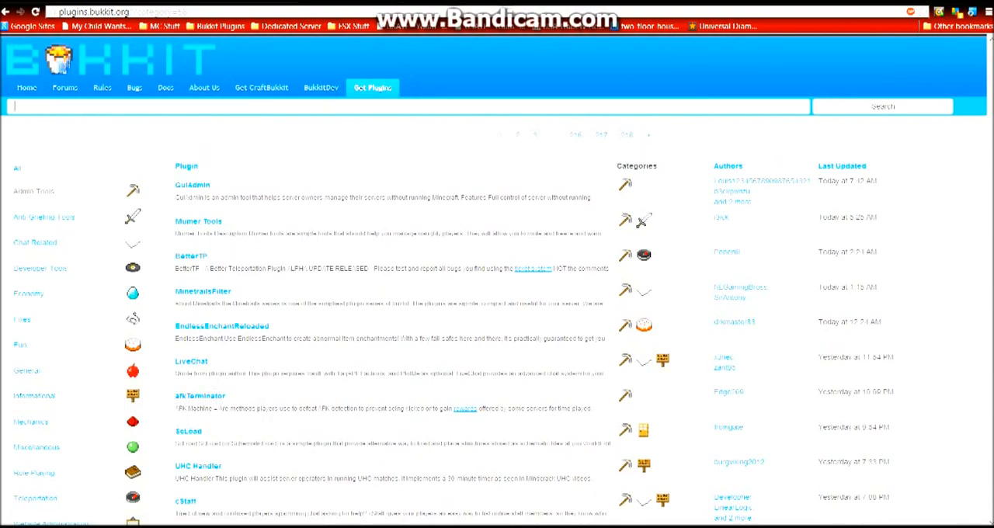
Return to the desktop, look through the files in the Bukkit Server 1.6.1 folder, and minimize the Bandicam folder window.
key(ctrl+Tab)
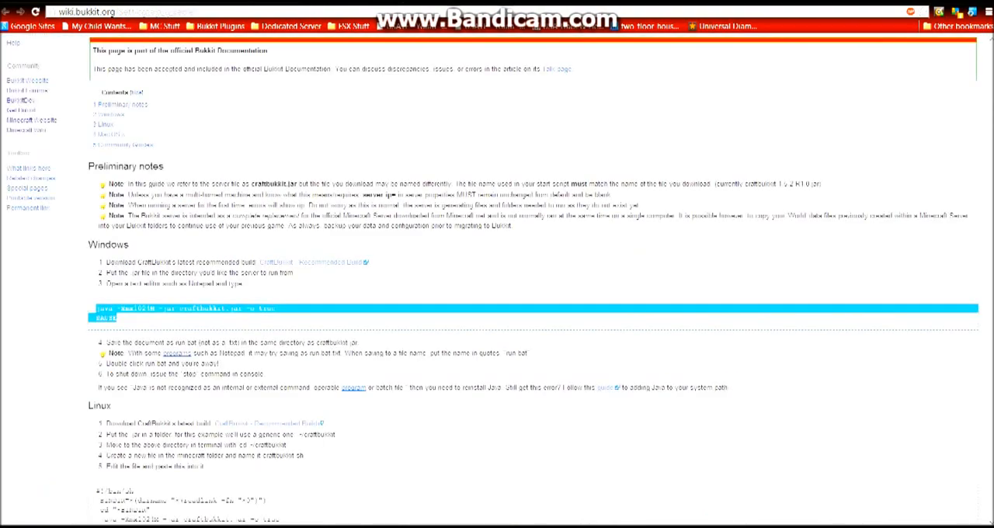
key(super+d)
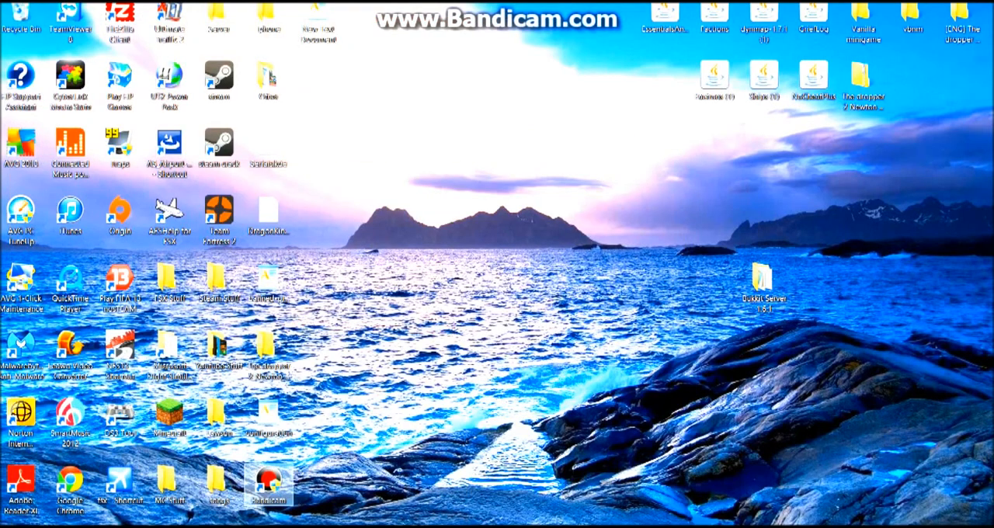
drag(531, 23, 658, 258)
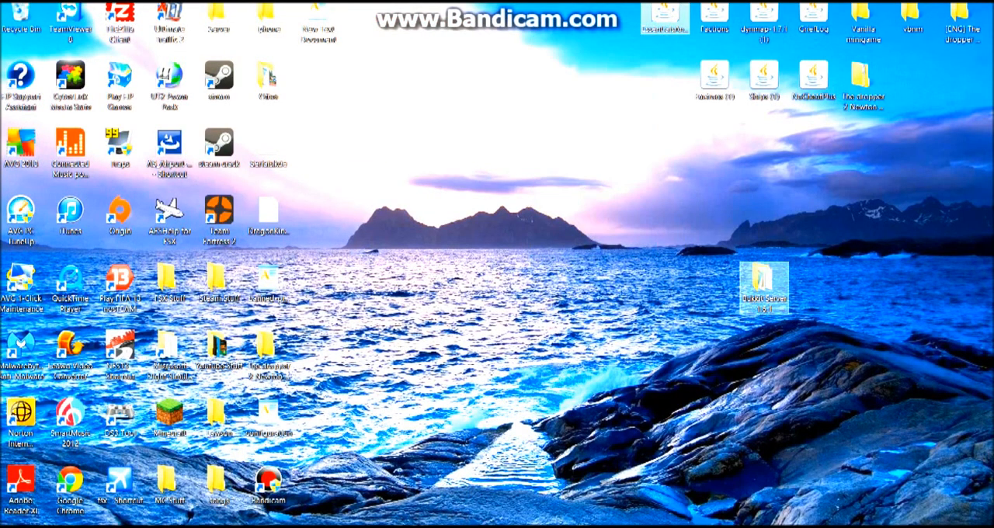
double_click(764, 286)
click(682, 334)
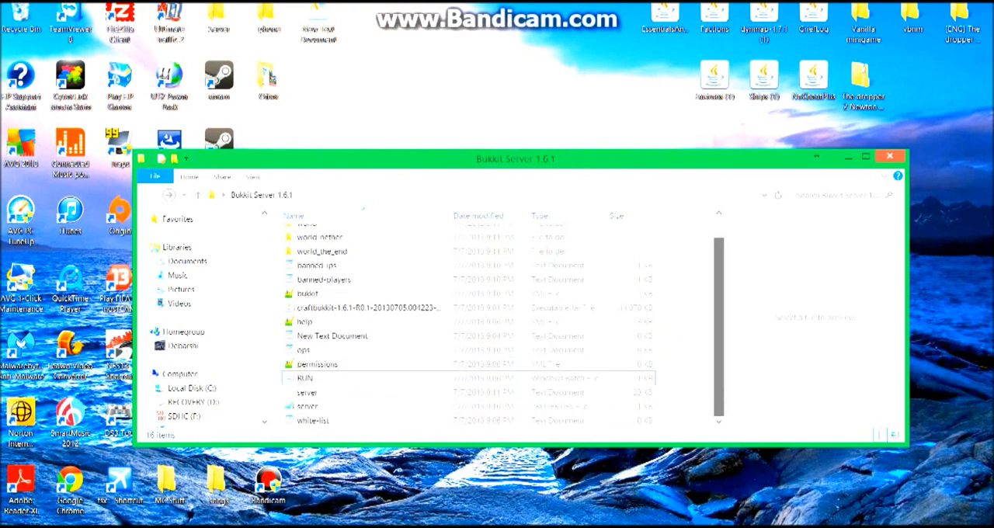
click(304, 350)
click(317, 265)
click(308, 225)
click(682, 310)
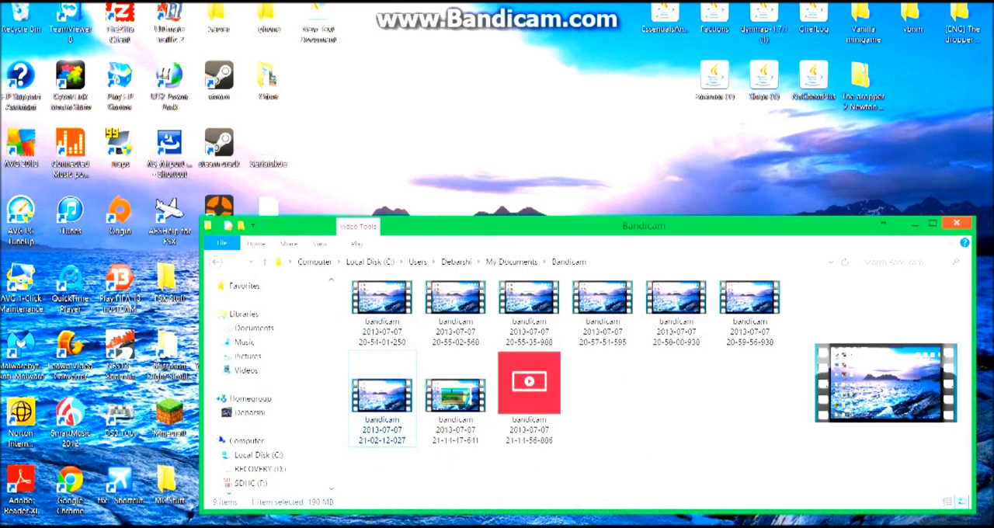
click(915, 224)
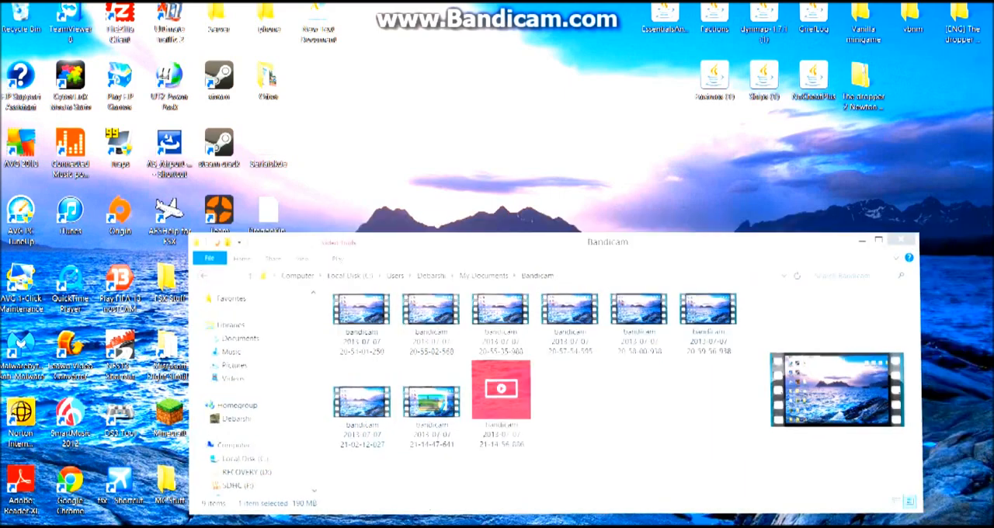